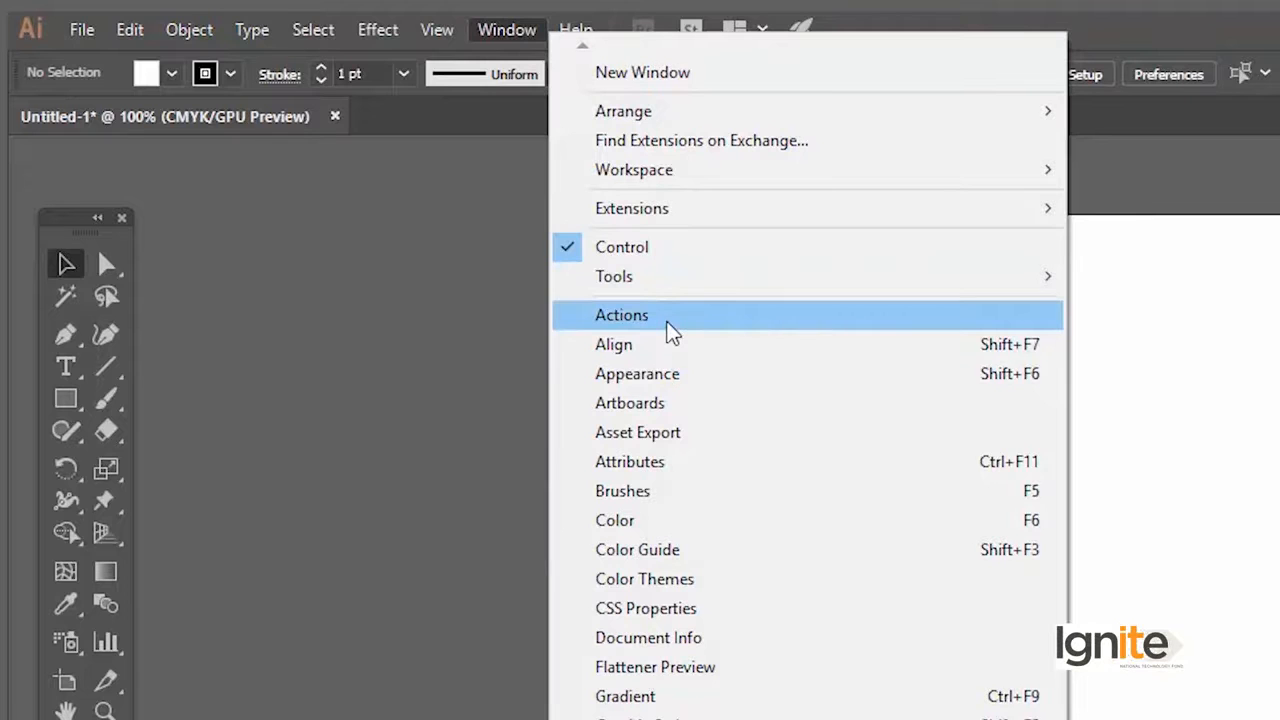
Display the Actions panel and reposition it in the empty area beside the artboard
{"action": "left_click", "coordinate": [668, 318]}
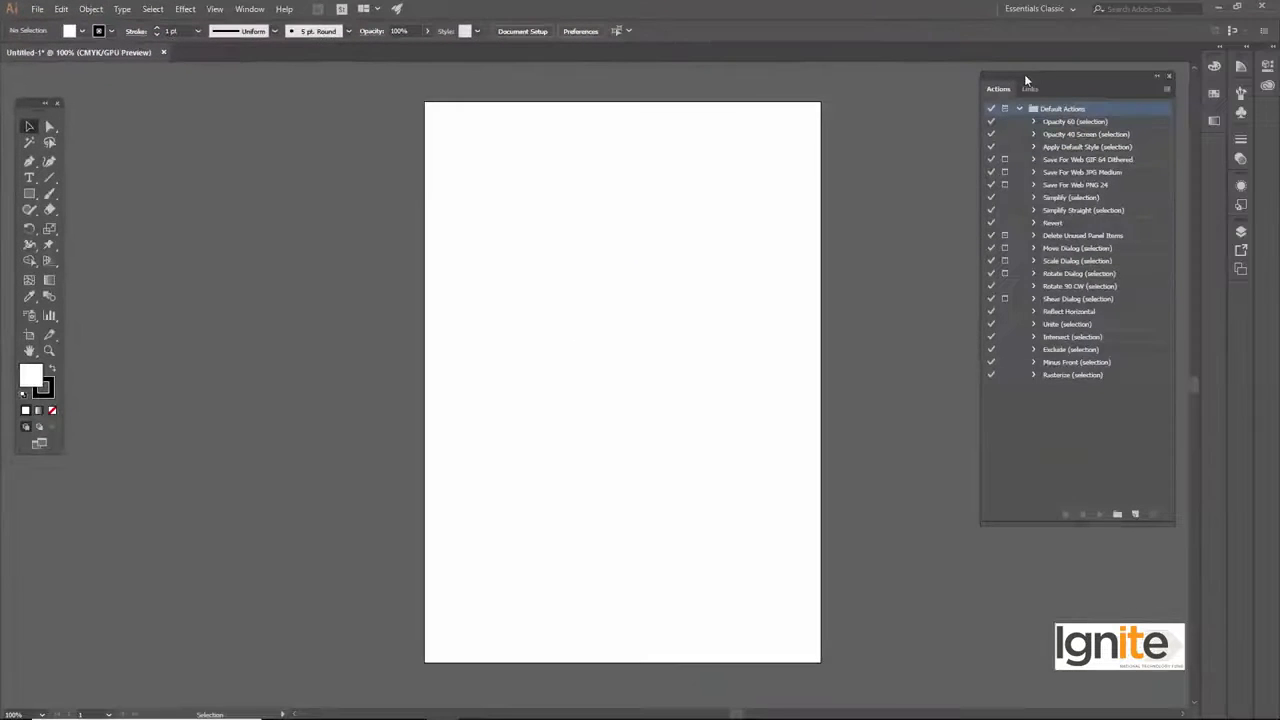
{"action": "left_click_drag", "start_coordinate": [1025, 76], "coordinate": [1021, 88]}
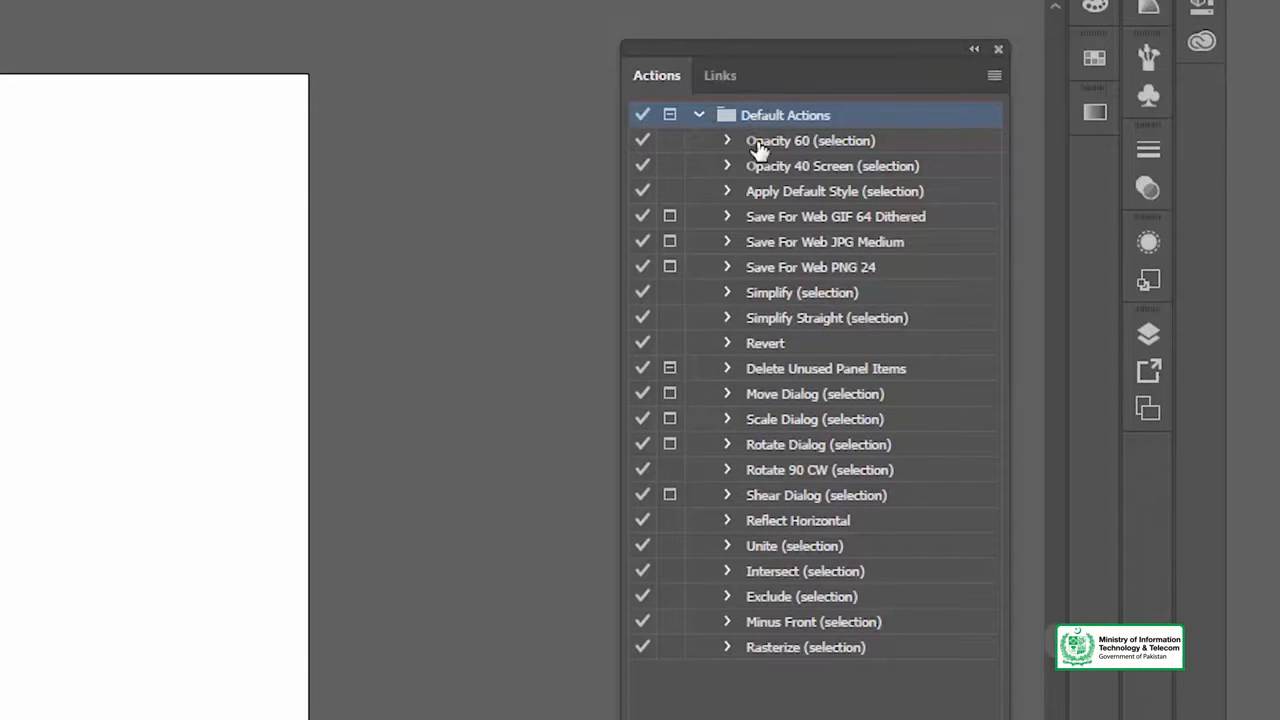
Examine the Default Actions set, going through its predefined actions from Opacity 60 to Delete Unused Panel Items
{"action": "left_click", "coordinate": [699, 115]}
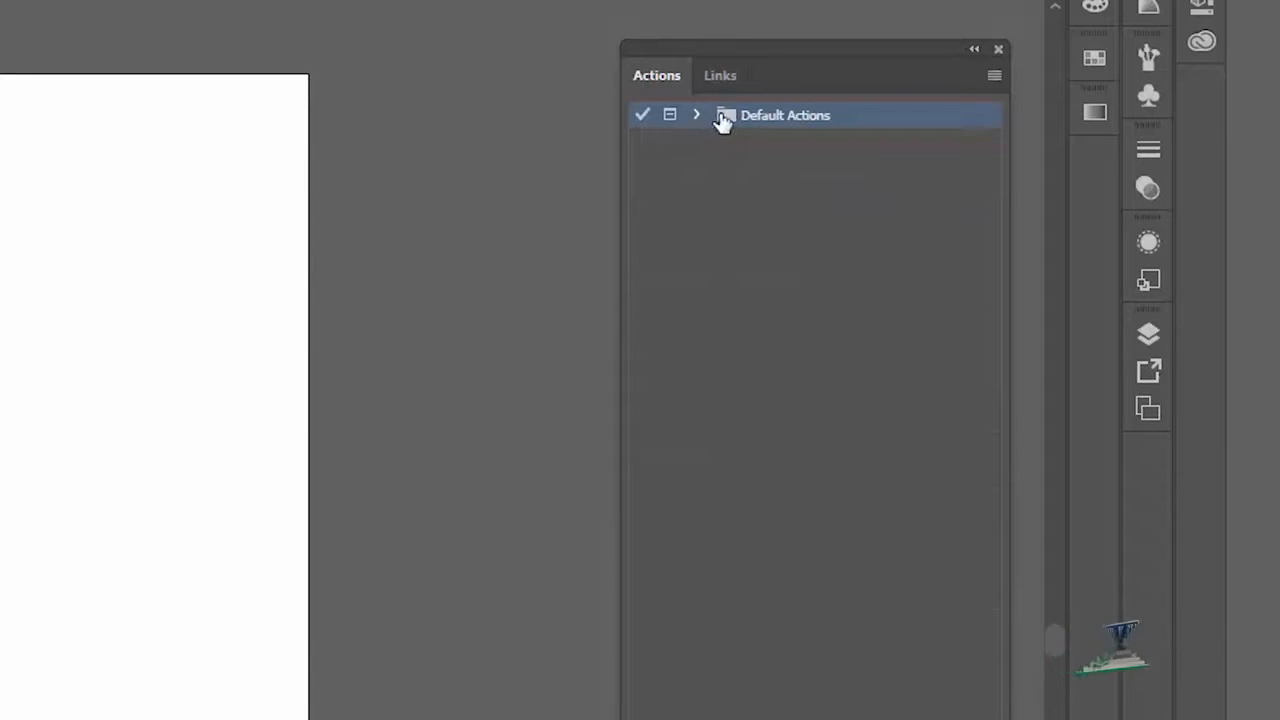
{"action": "left_click", "coordinate": [699, 115]}
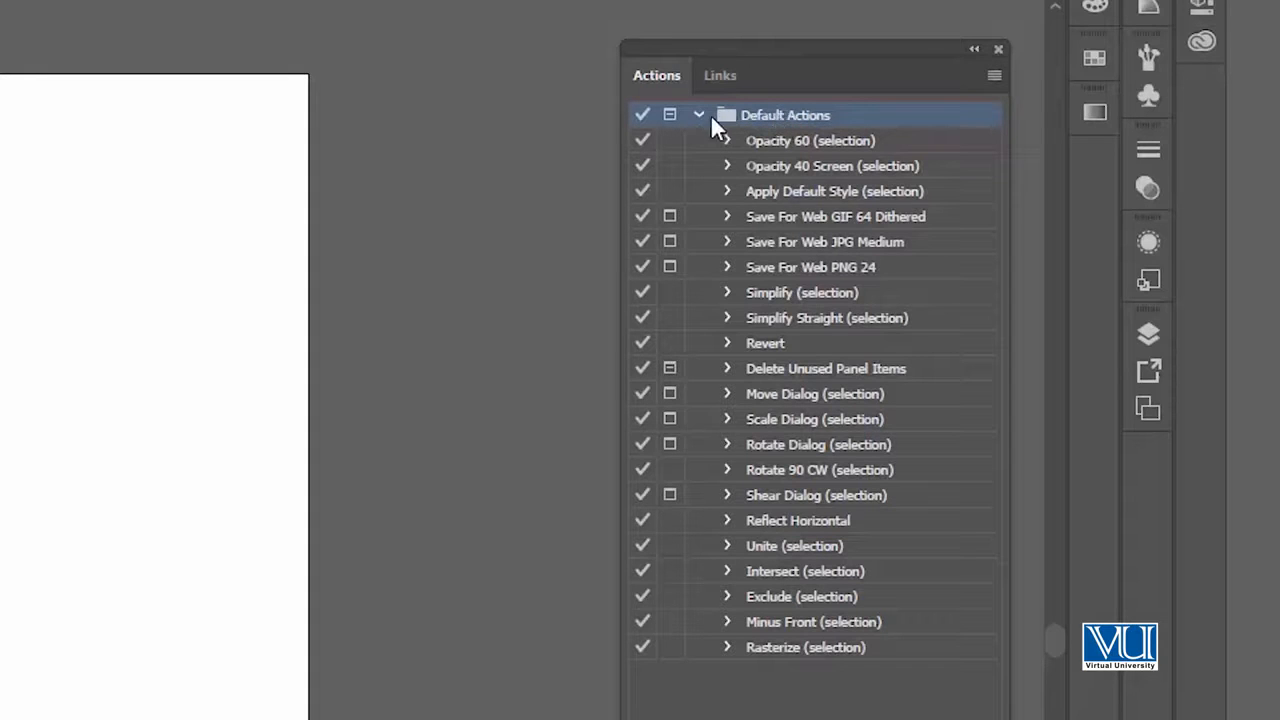
{"action": "left_click", "coordinate": [789, 146]}
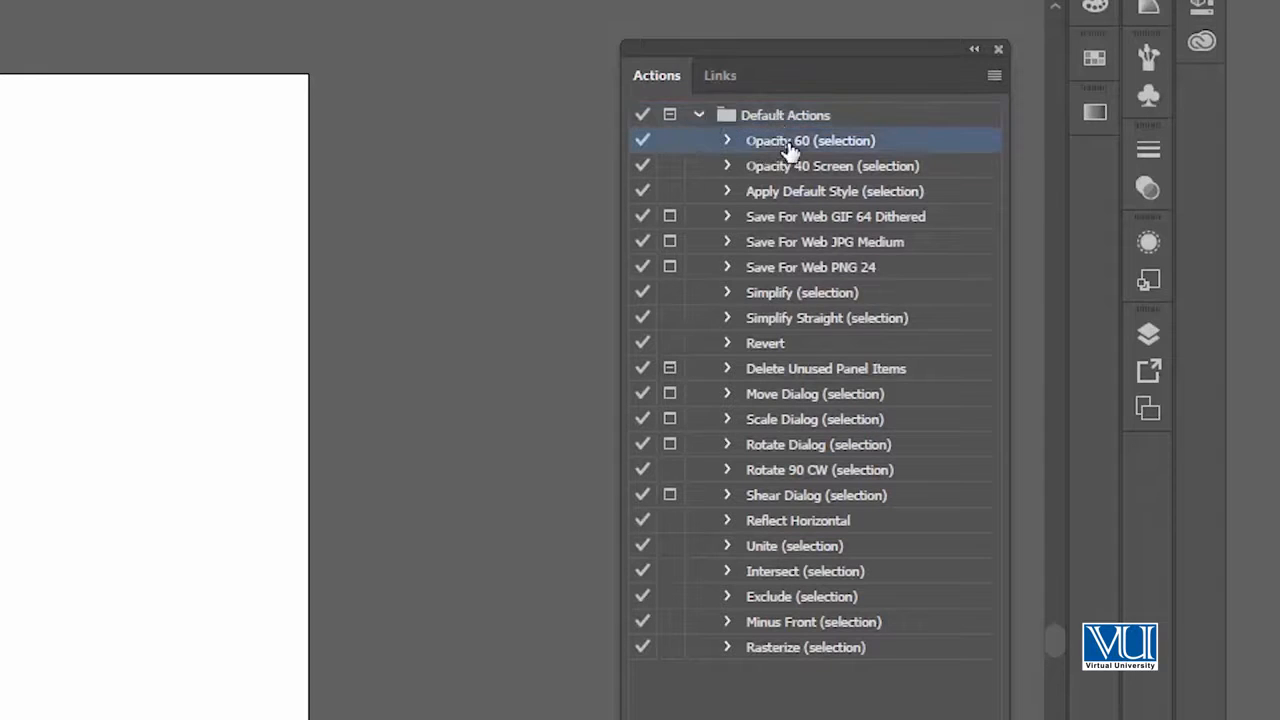
{"action": "left_click", "coordinate": [788, 167]}
{"action": "left_click", "coordinate": [784, 192]}
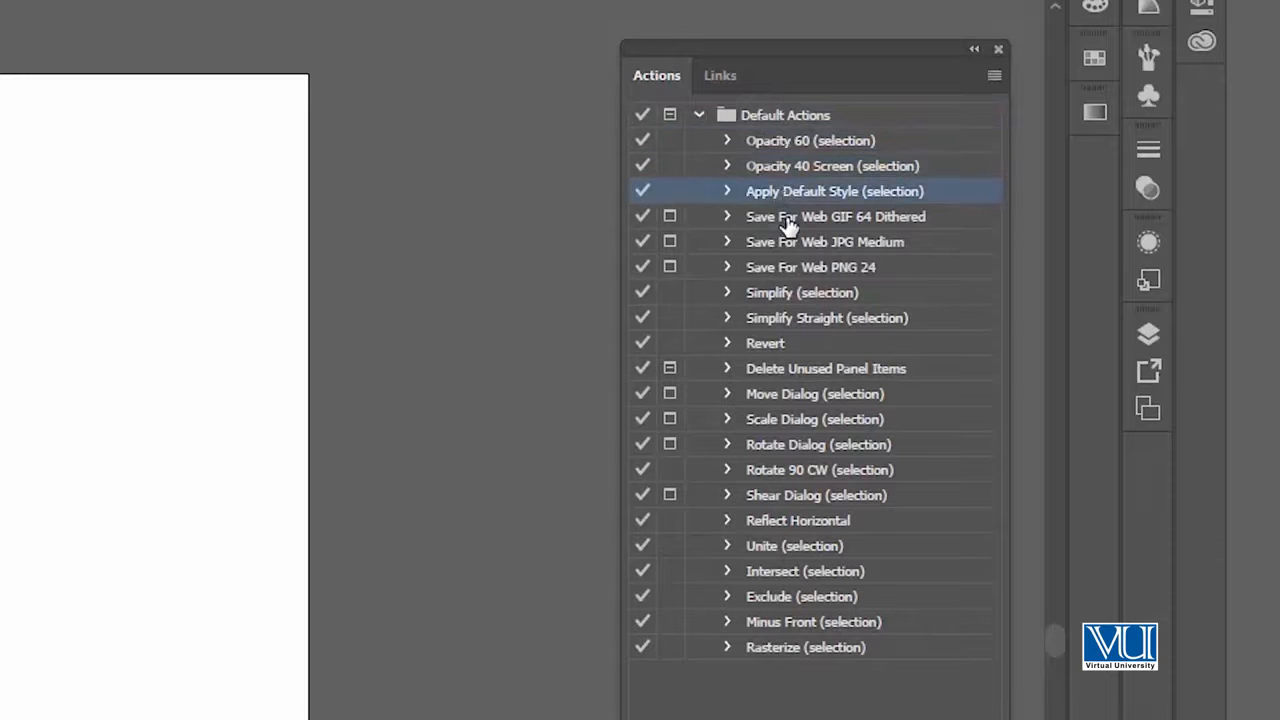
{"action": "left_click", "coordinate": [790, 220]}
{"action": "left_click", "coordinate": [788, 244]}
{"action": "left_click", "coordinate": [788, 270]}
{"action": "left_click", "coordinate": [789, 294]}
{"action": "left_click", "coordinate": [789, 318]}
{"action": "left_click", "coordinate": [797, 345]}
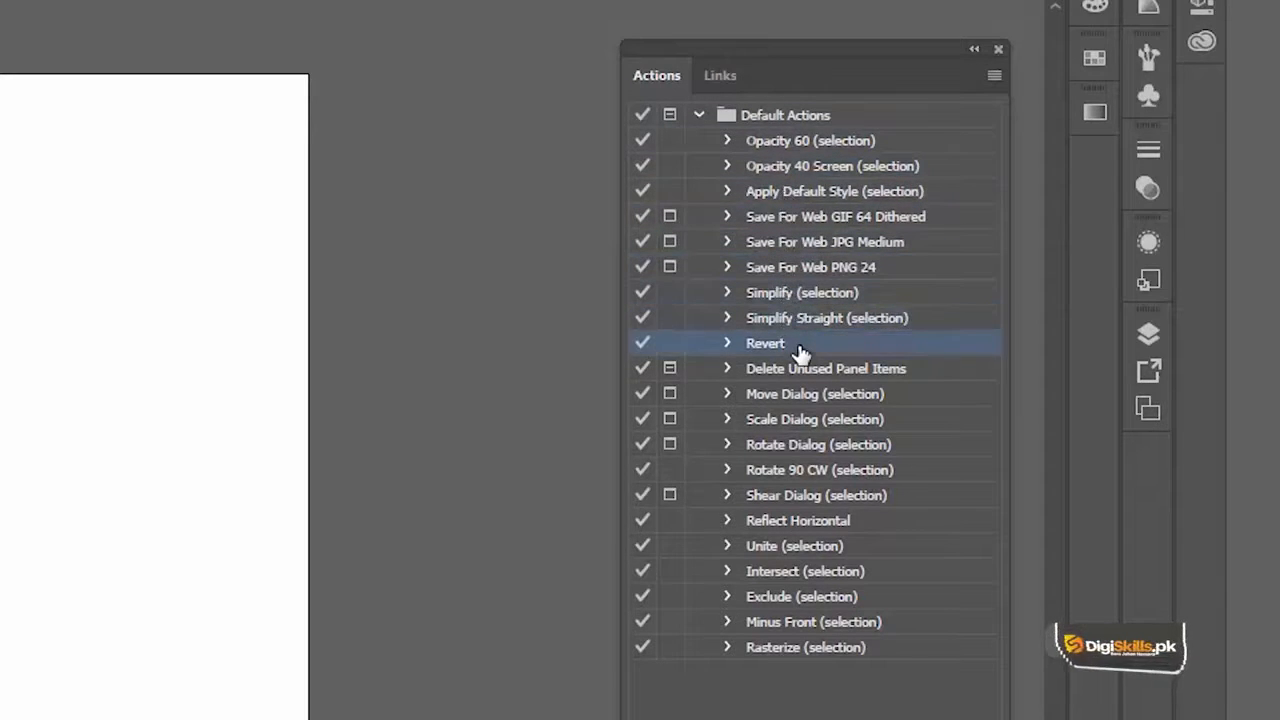
{"action": "left_click", "coordinate": [797, 370]}
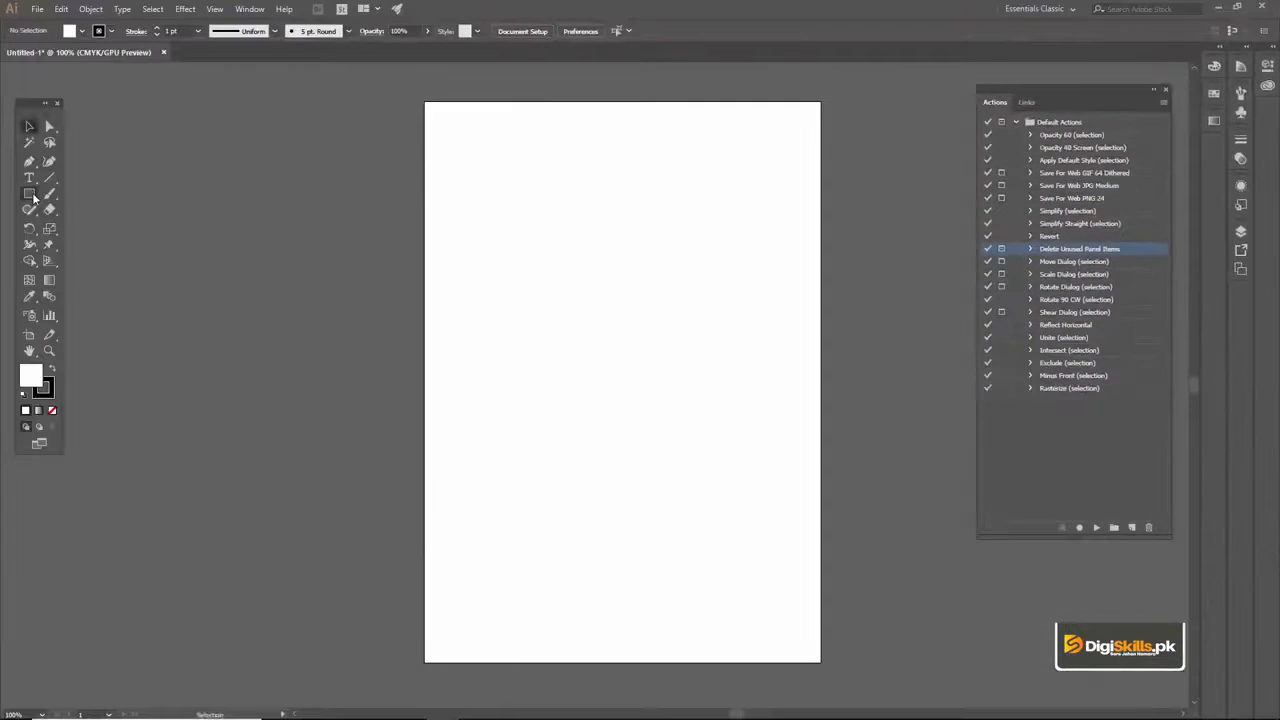
Draw a square of about 2.25 in per side on the upper part of the artboard
{"action": "left_click", "coordinate": [33, 196]}
{"action": "left_click_drag", "start_coordinate": [612, 262], "coordinate": [667, 316]}
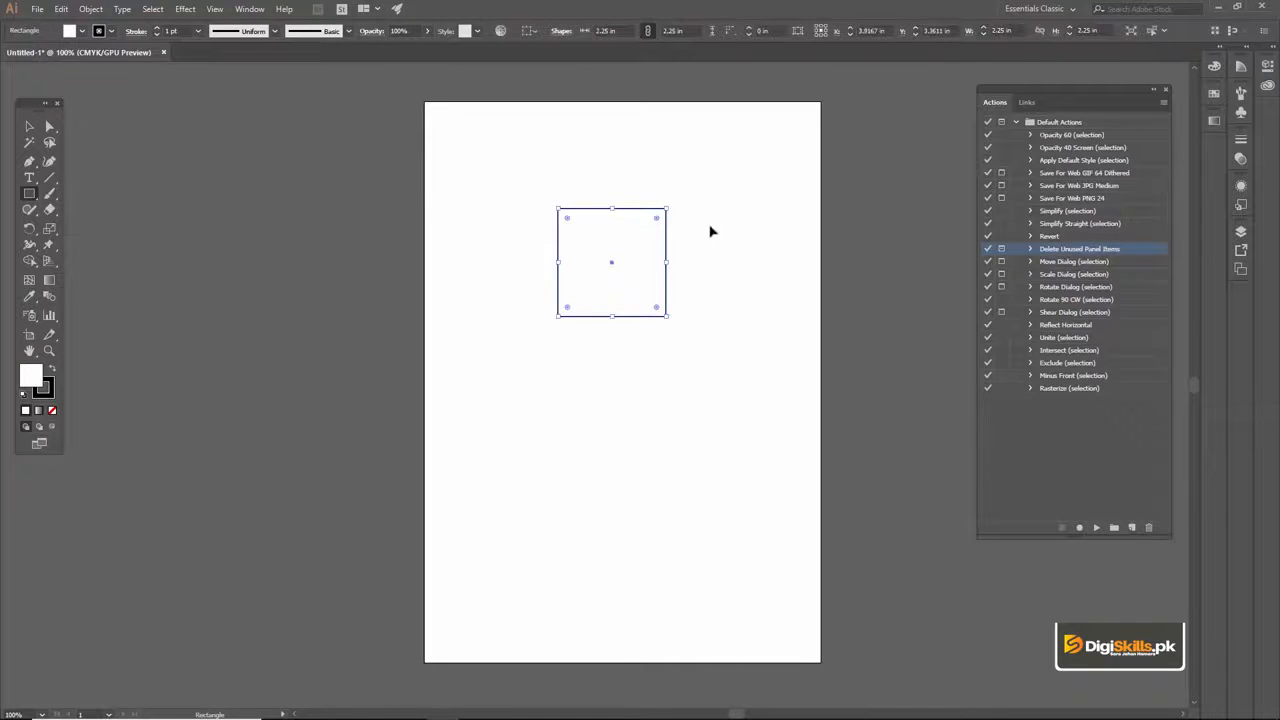
{"action": "key", "text": "v"}
Remove the square's stroke and fill it with dark blue
{"action": "left_click", "coordinate": [112, 31]}
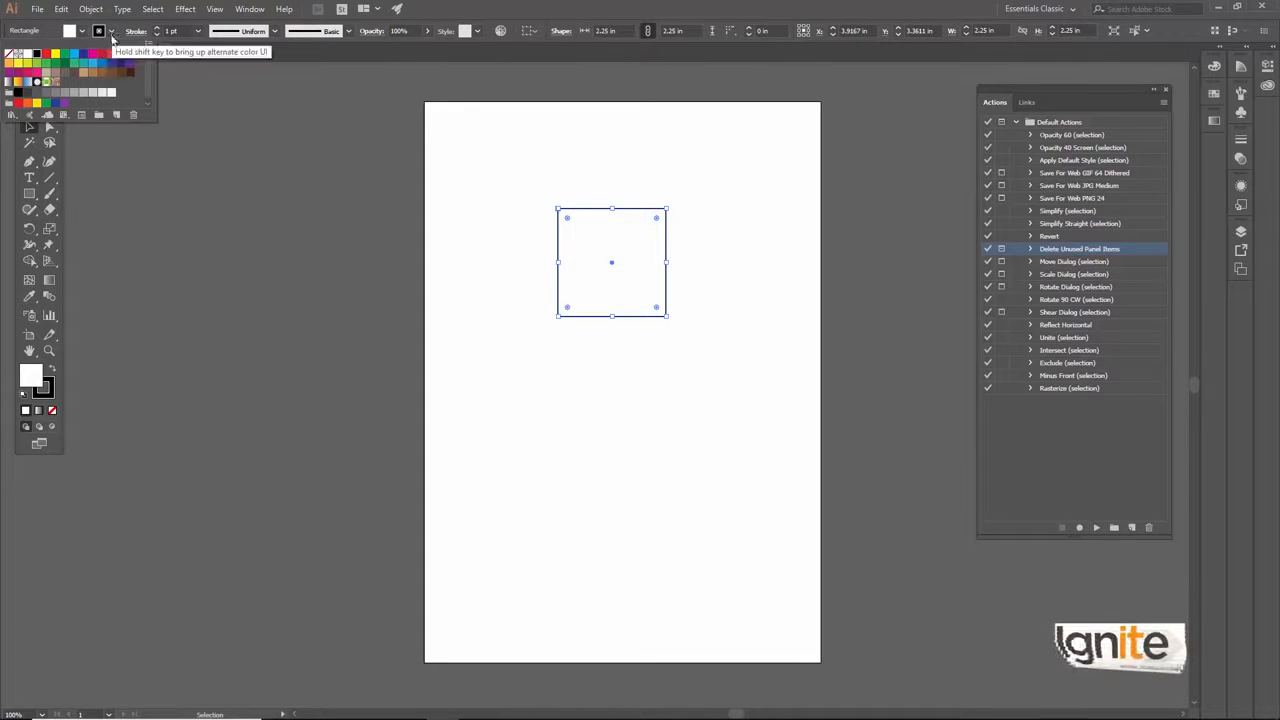
{"action": "left_click", "coordinate": [102, 53]}
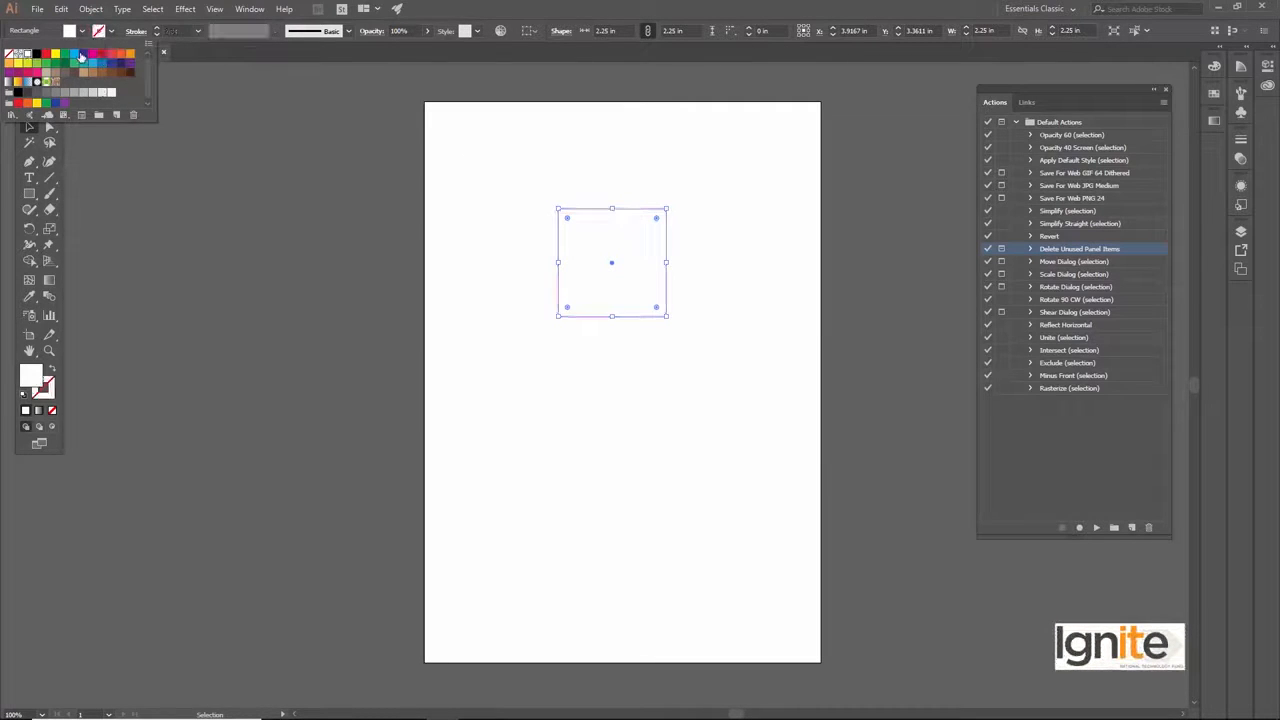
{"action": "left_click", "coordinate": [83, 55]}
{"action": "left_click", "coordinate": [492, 202]}
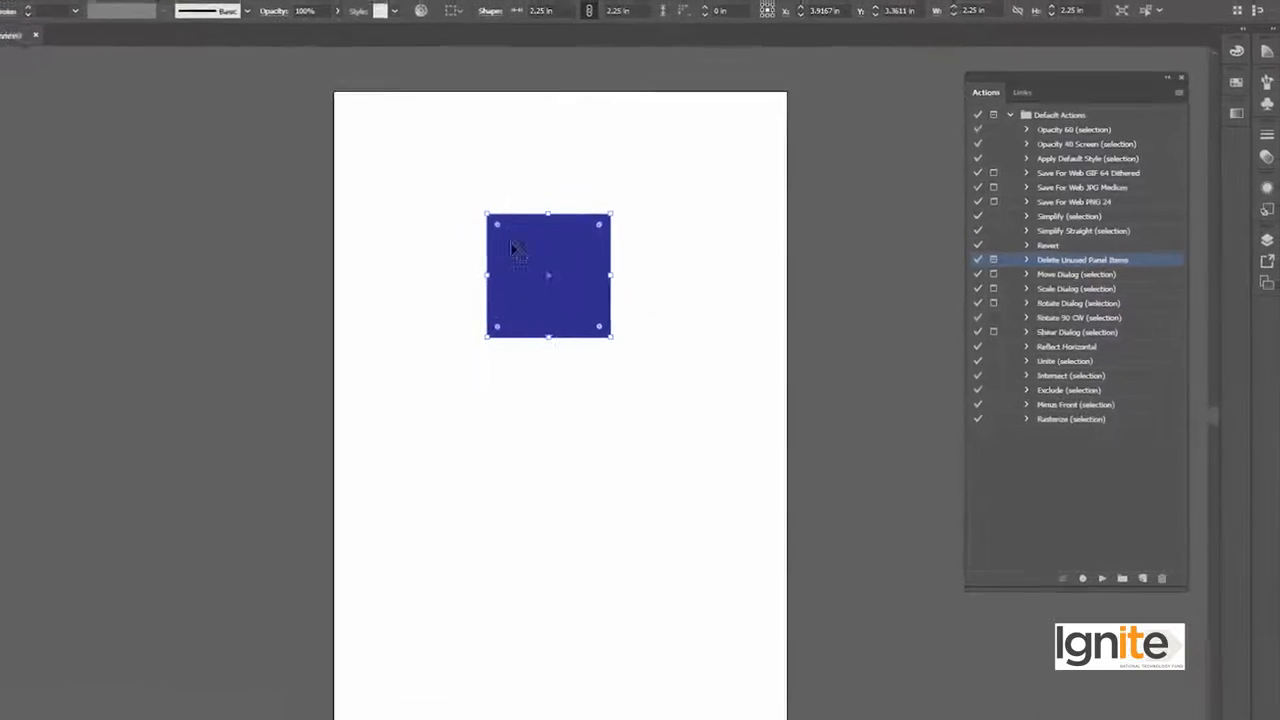
{"action": "left_click", "coordinate": [494, 183]}
Move the blue square slightly down and to the left, to about X 3.65 in, Y 3.56 in, keeping it selected
{"action": "left_click", "coordinate": [522, 256]}
{"action": "left_click_drag", "start_coordinate": [541, 254], "coordinate": [529, 264]}
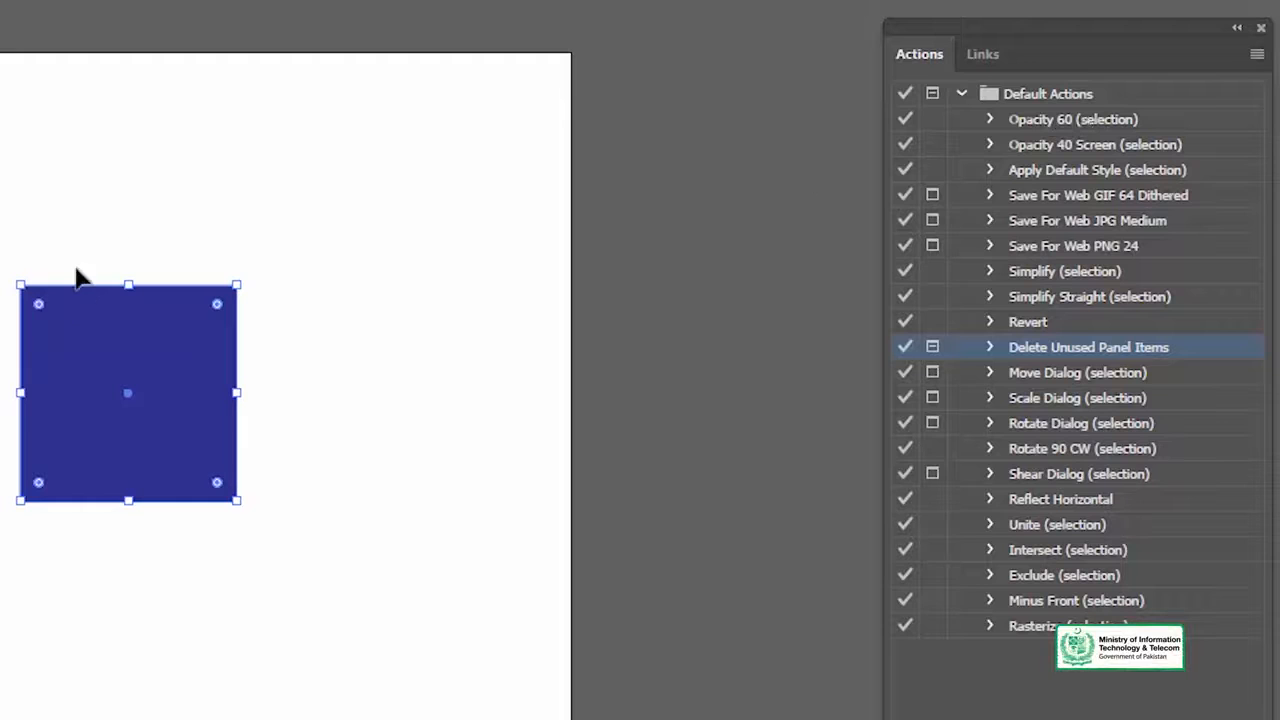
{"action": "left_click", "coordinate": [112, 187]}
{"action": "left_click_drag", "start_coordinate": [60, 212], "coordinate": [214, 451]}
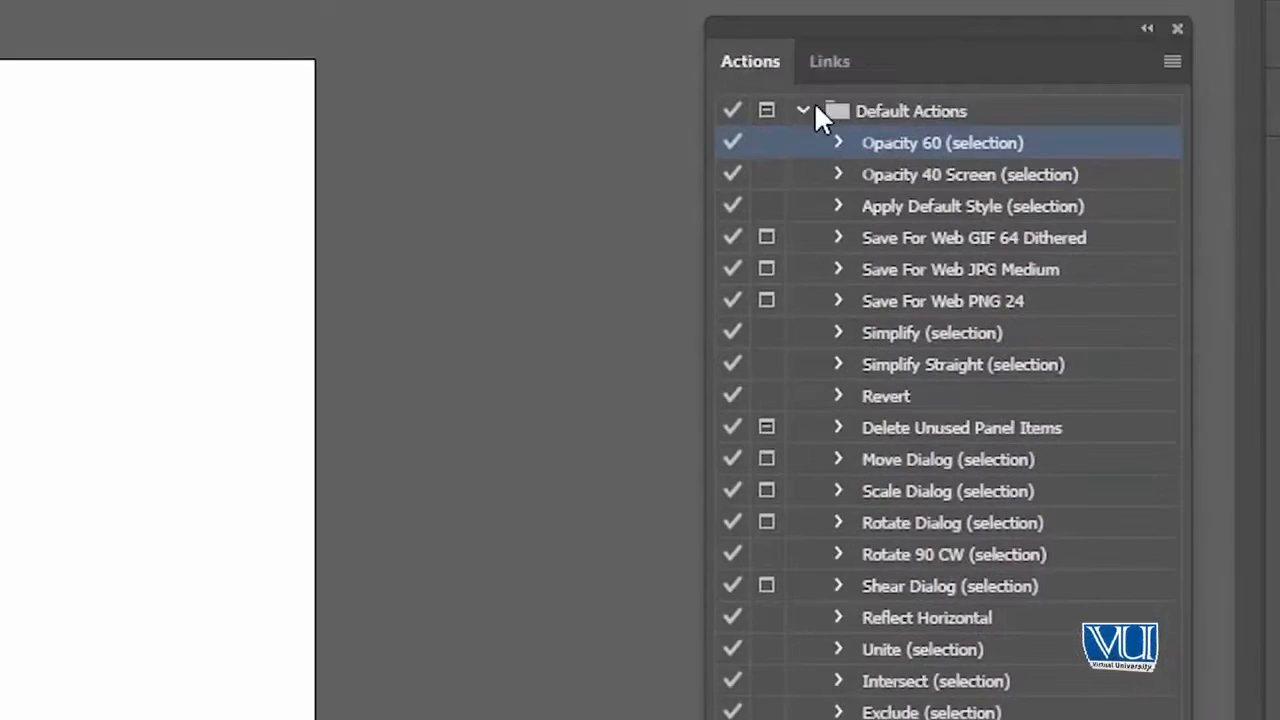
Run the Opacity 60 action from the Default Actions set on the selected blue square
{"action": "left_click", "coordinate": [784, 5]}
{"action": "left_click", "coordinate": [890, 112]}
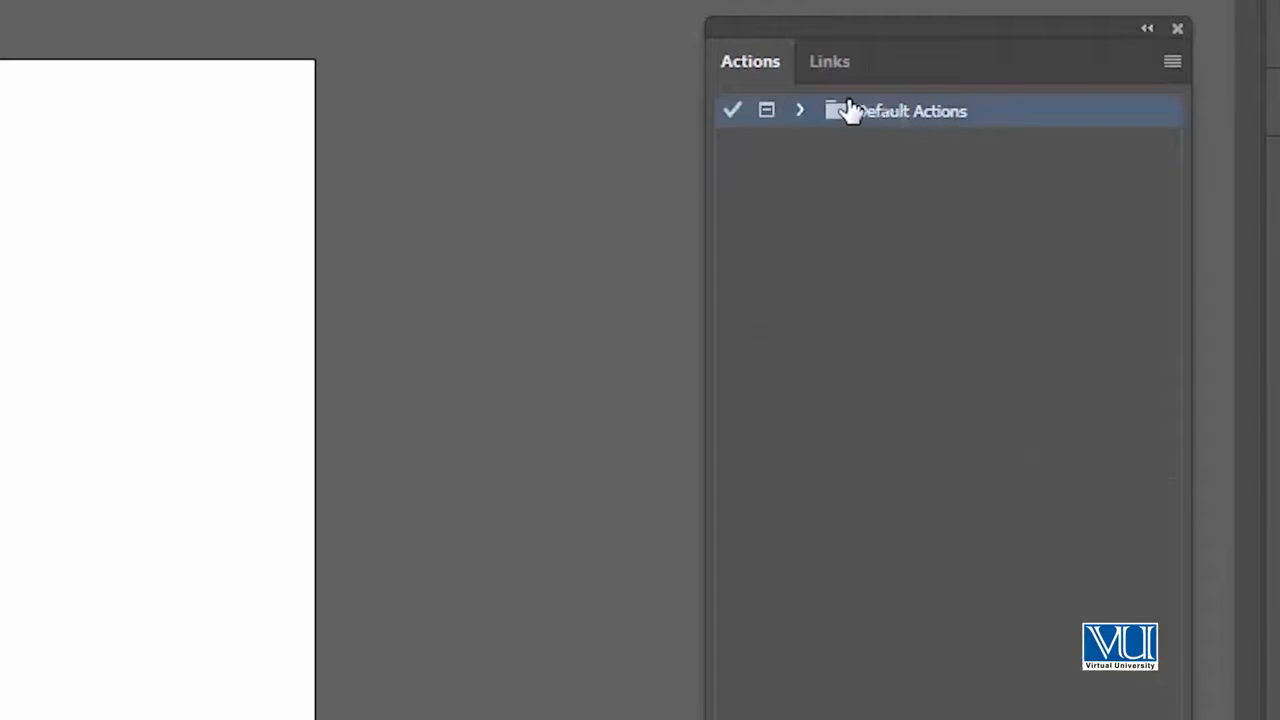
{"action": "left_click", "coordinate": [802, 111]}
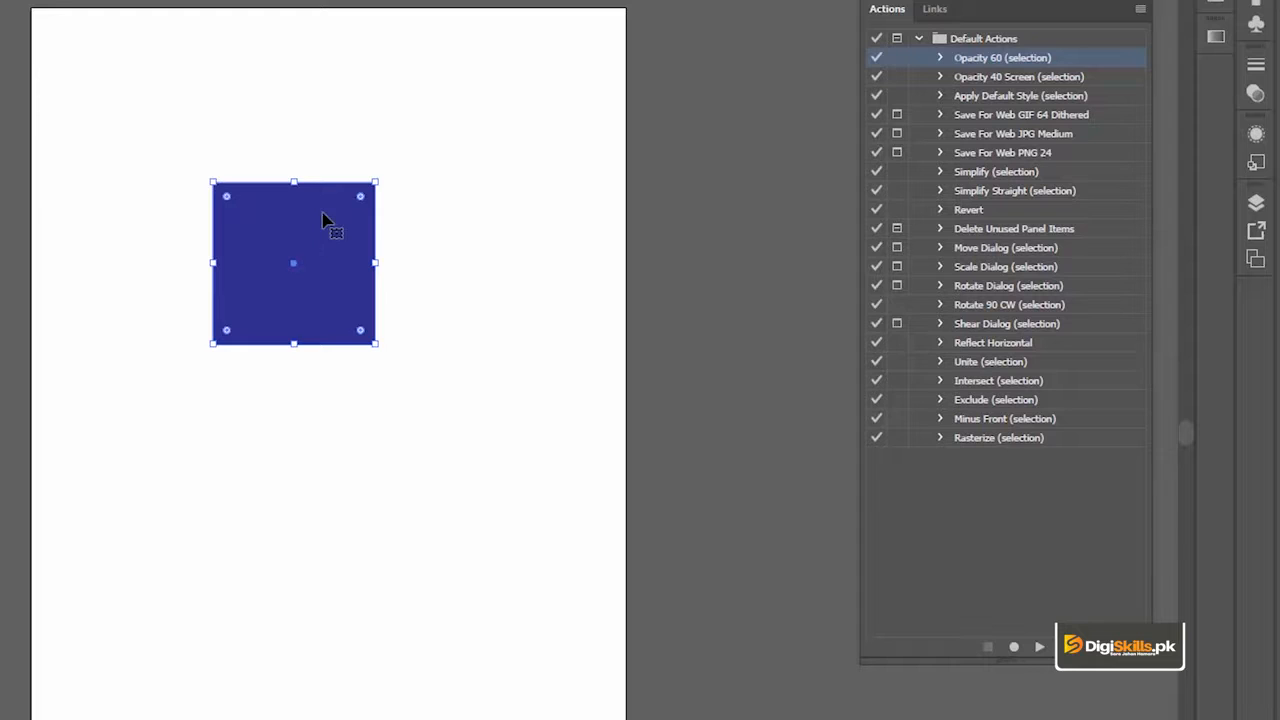
{"action": "left_click", "coordinate": [1038, 648]}
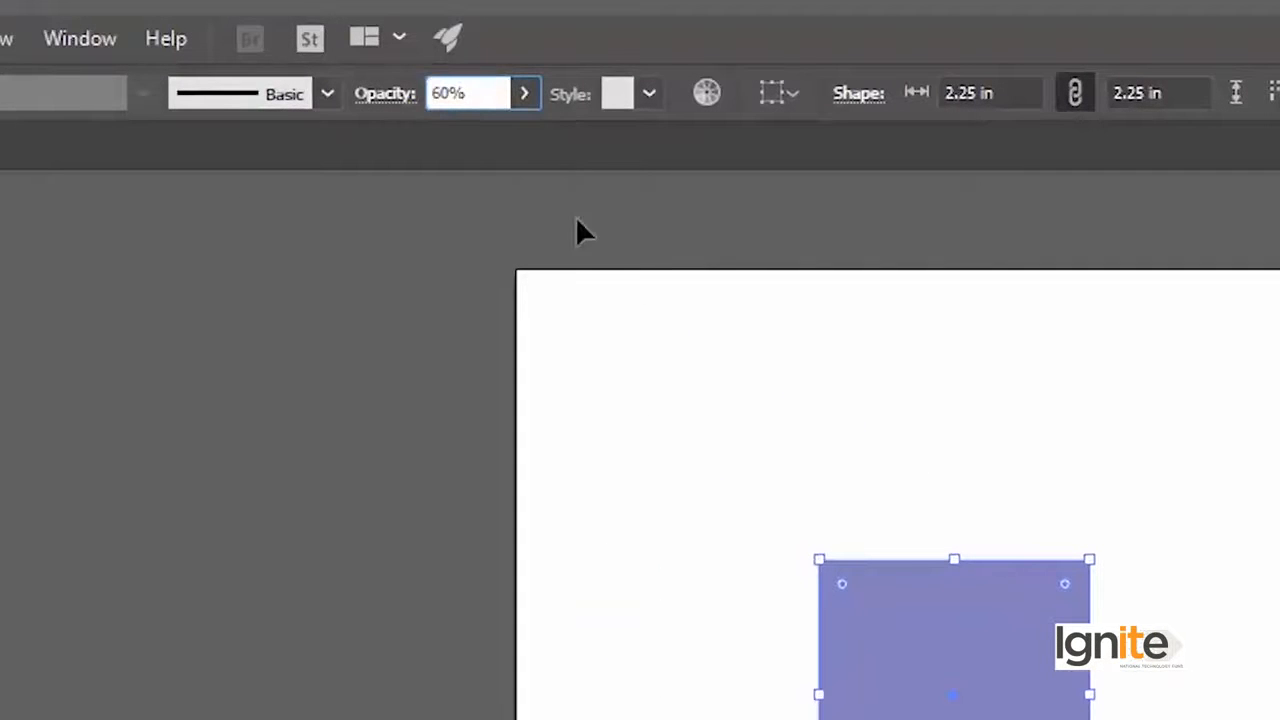
Undo the opacity action applied to the blue square
{"action": "left_click", "coordinate": [682, 360]}
{"action": "key", "text": "ctrl+a"}
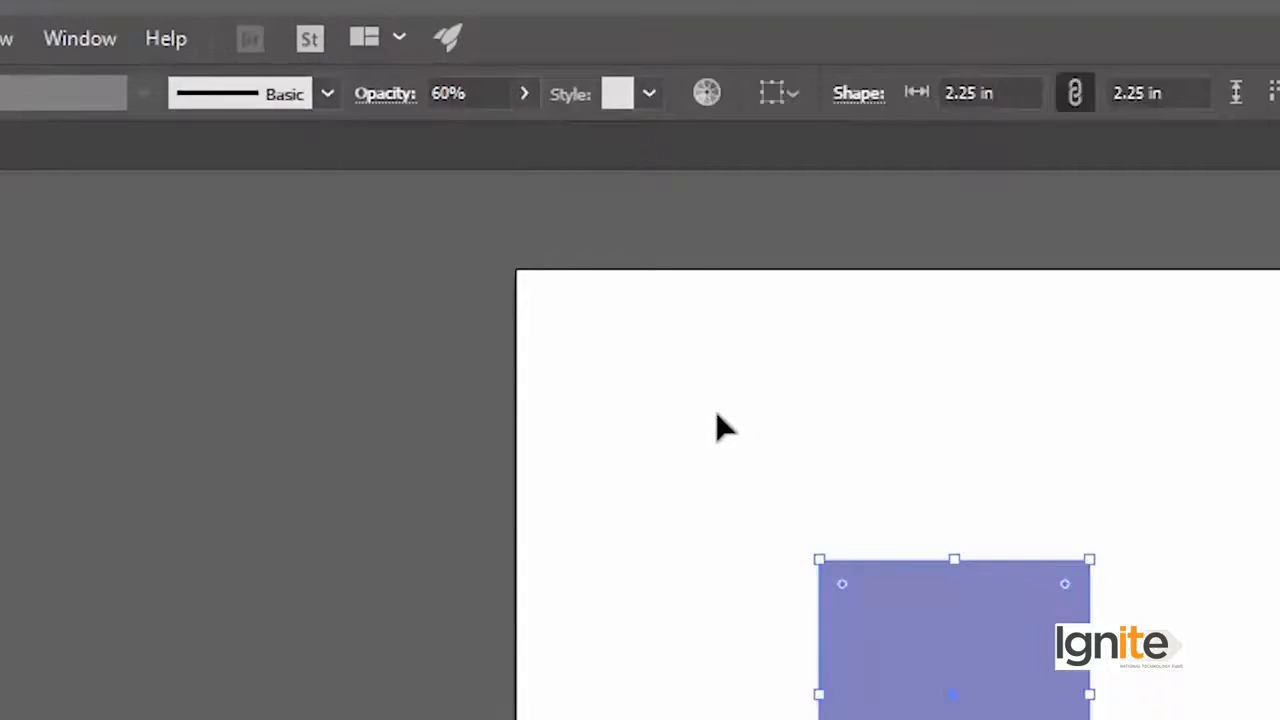
{"action": "key", "text": "a"}
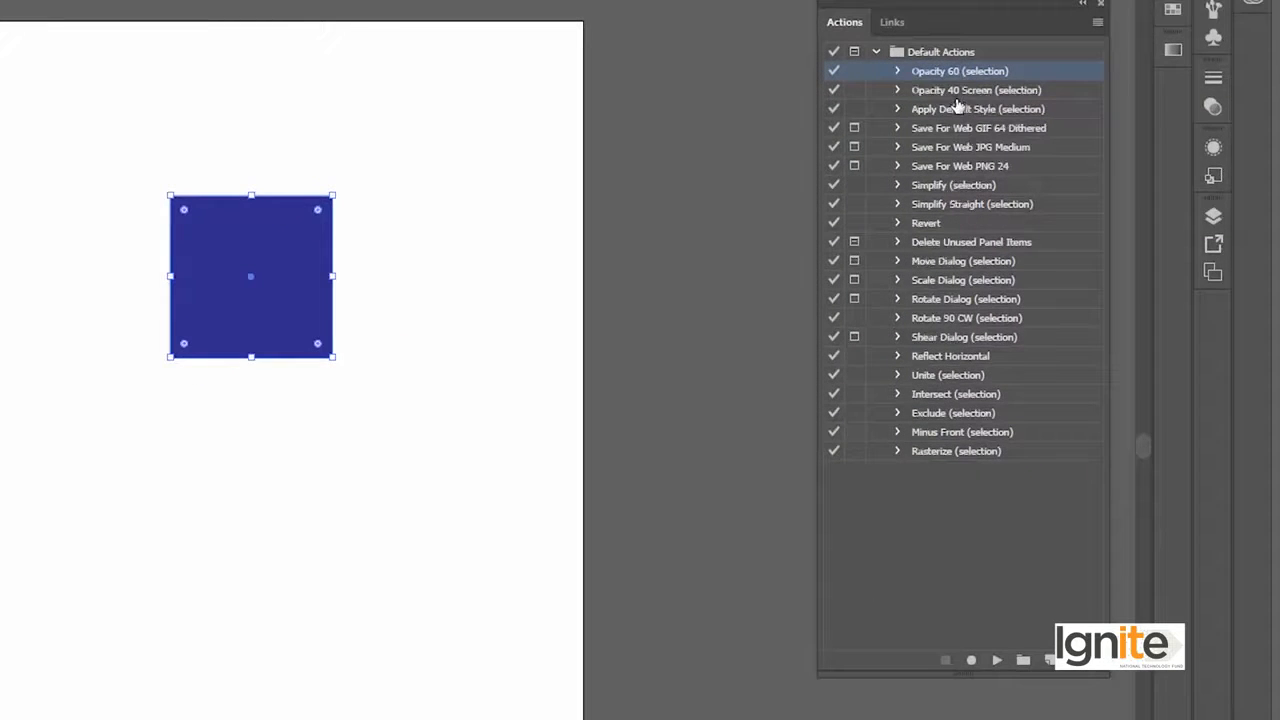
Look at the Opacity 40 Screen, Save For Web GIF 64 Dithered and Save For Web PNG 24 actions
{"action": "left_click", "coordinate": [955, 95]}
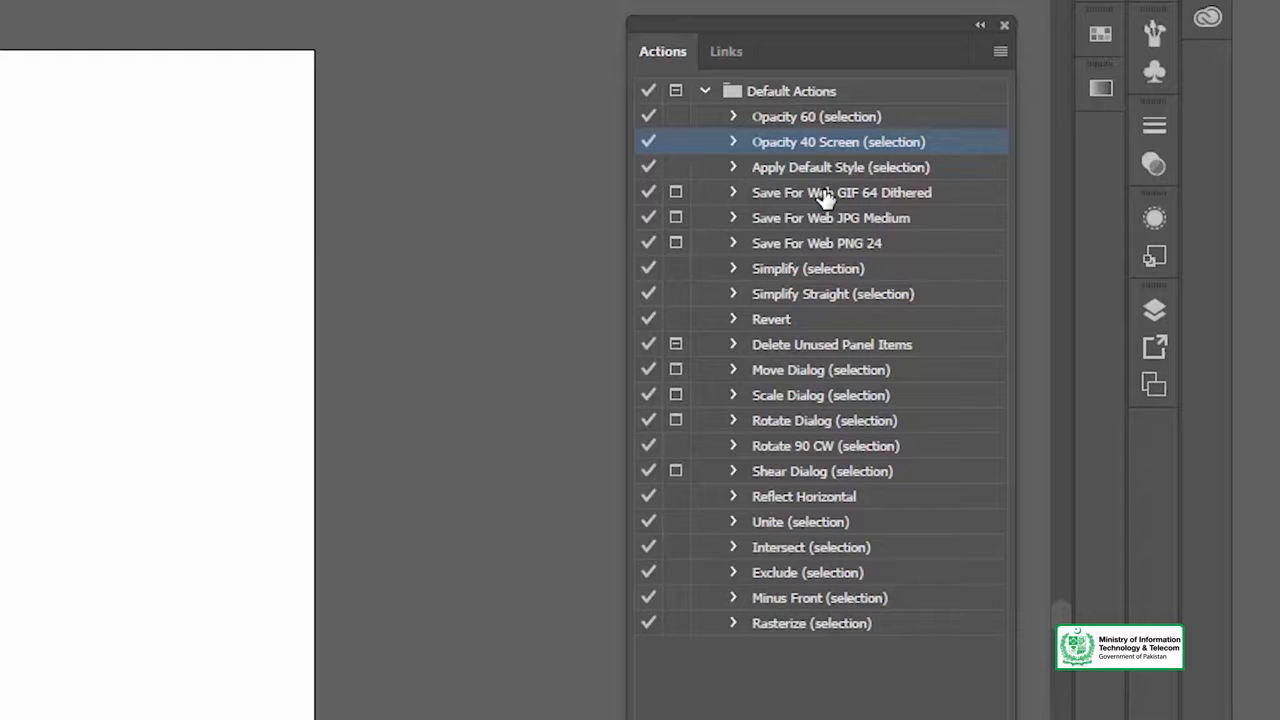
{"action": "left_click", "coordinate": [816, 197]}
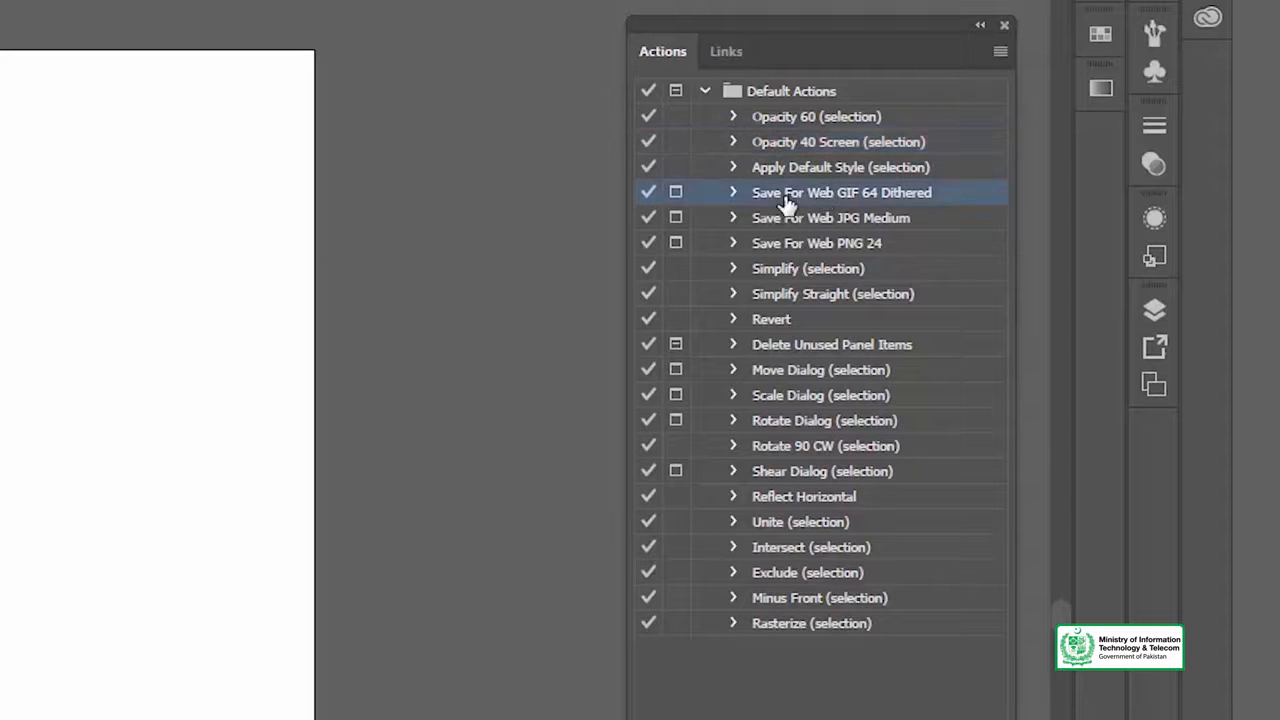
{"action": "left_click", "coordinate": [827, 248]}
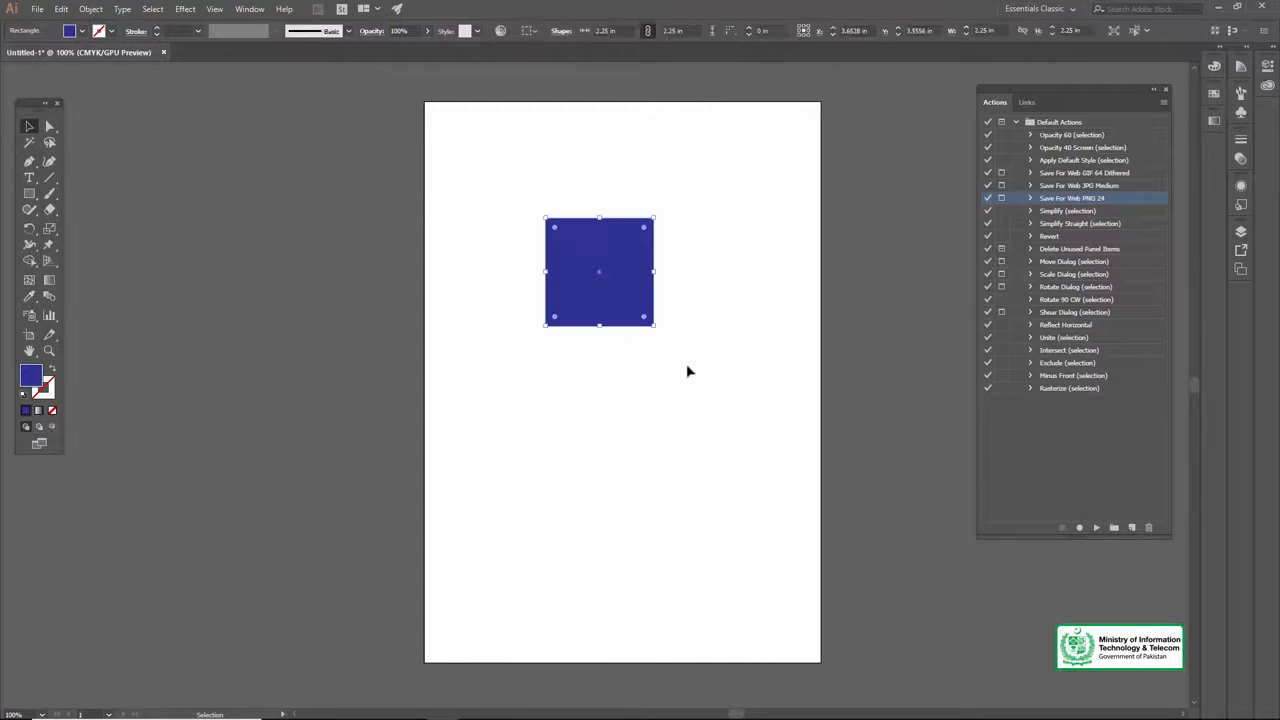
Scale the blue square down to about 1.56 in and place it near the artboard's upper left, at about X 1.94 in, Y 2.58 in
{"action": "key", "text": "z"}
{"action": "left_click", "coordinate": [618, 300]}
{"action": "left_click", "coordinate": [588, 399], "text": "alt"}
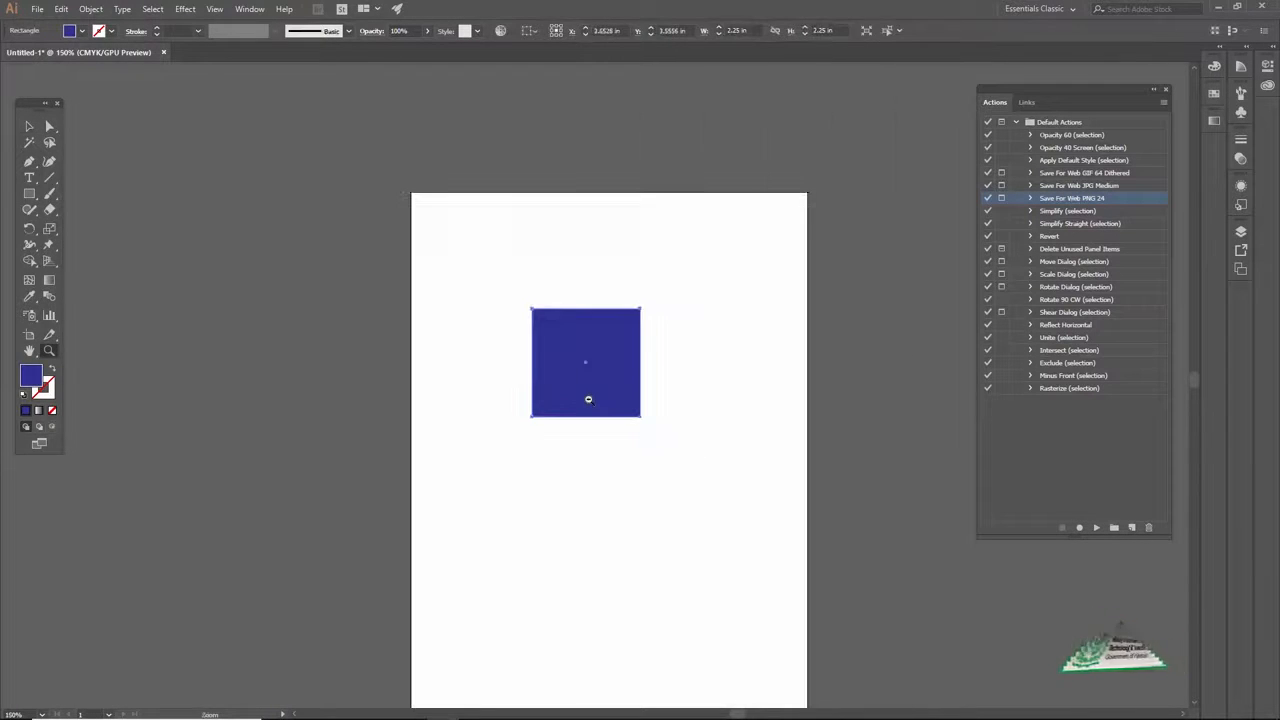
{"action": "key", "text": "v"}
{"action": "left_click_drag", "start_coordinate": [613, 276], "coordinate": [545, 252]}
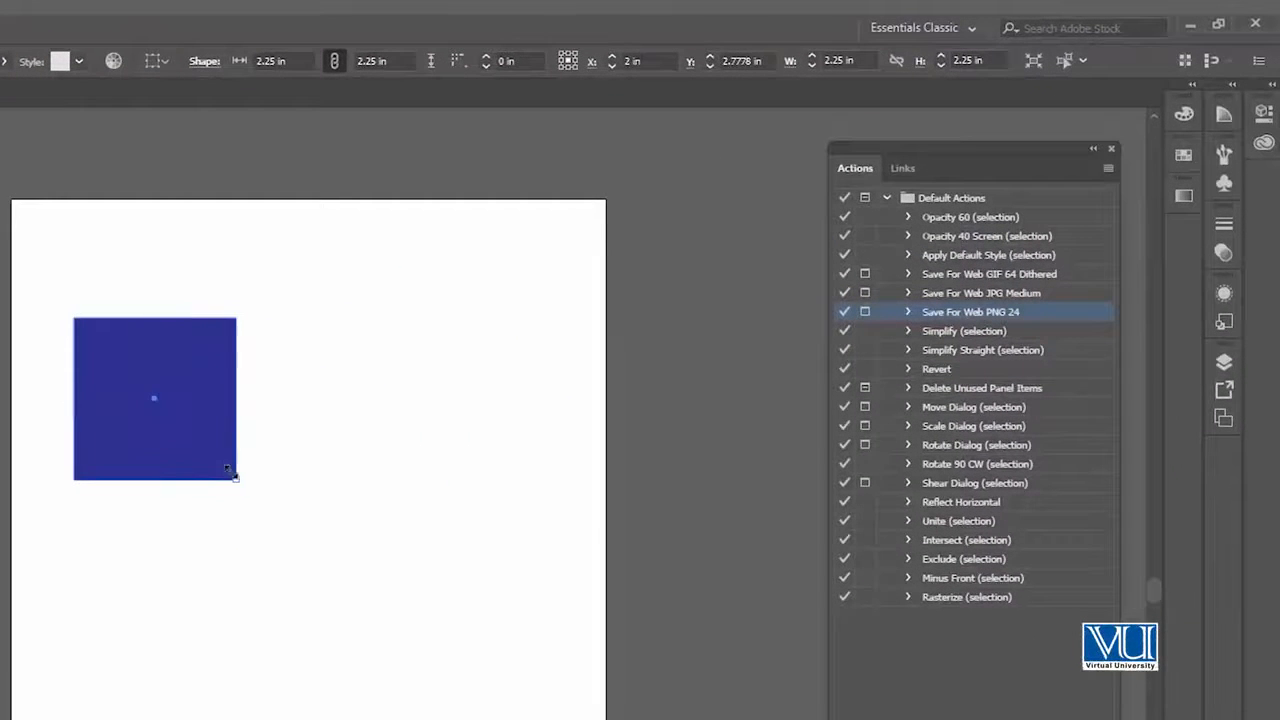
{"action": "left_click_drag", "start_coordinate": [234, 476], "coordinate": [187, 431]}
{"action": "left_click_drag", "start_coordinate": [126, 351], "coordinate": [148, 361]}
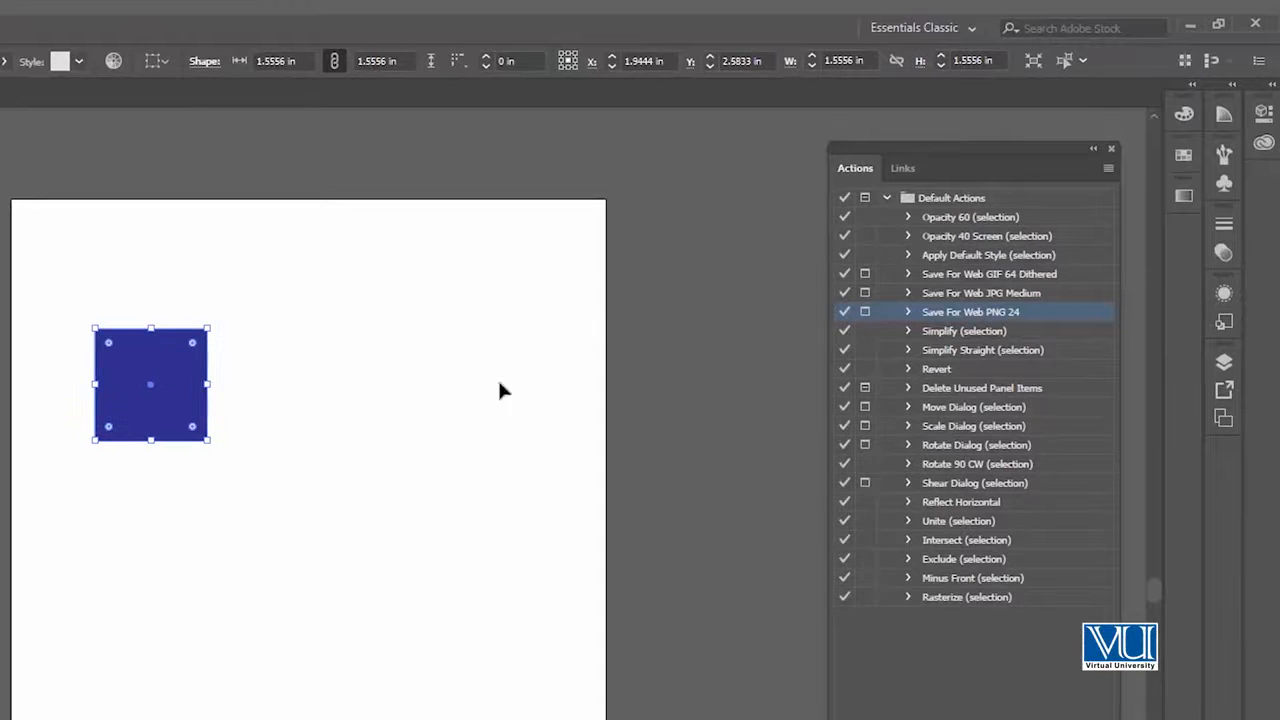
Collapse the Default Actions set and create an action set named New Set
{"action": "left_click", "coordinate": [886, 199]}
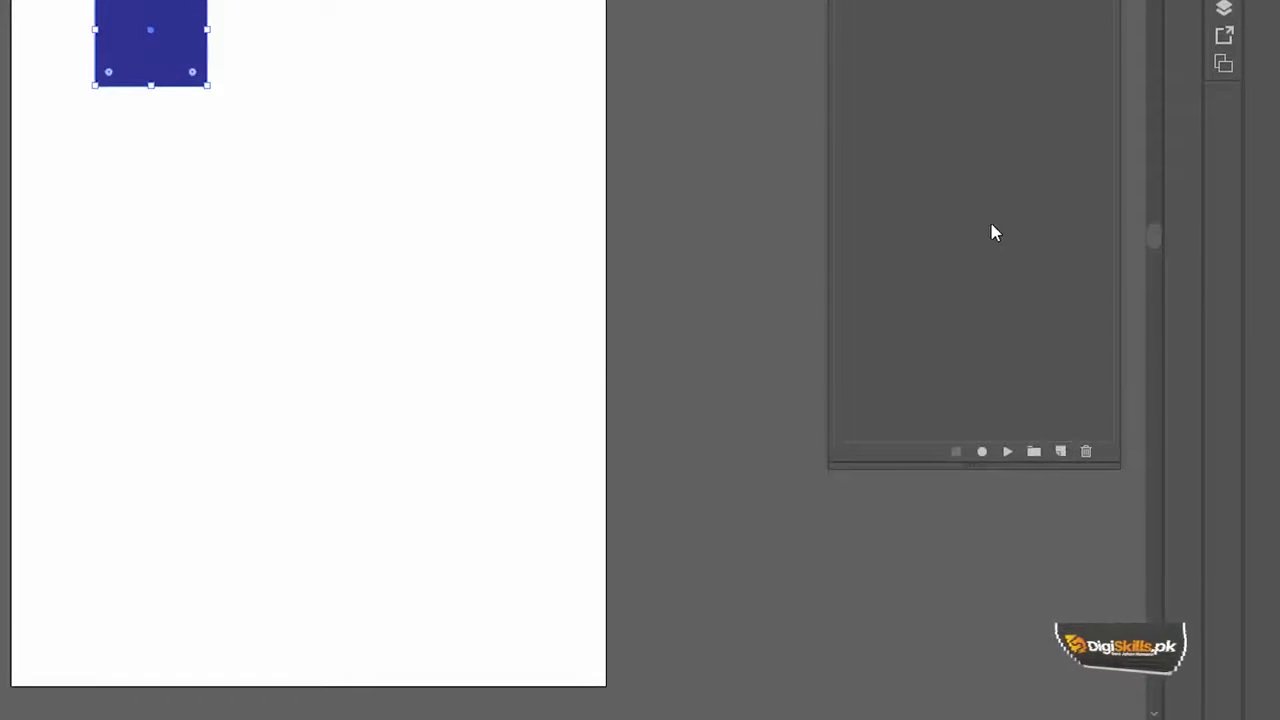
{"action": "left_click", "coordinate": [1035, 455]}
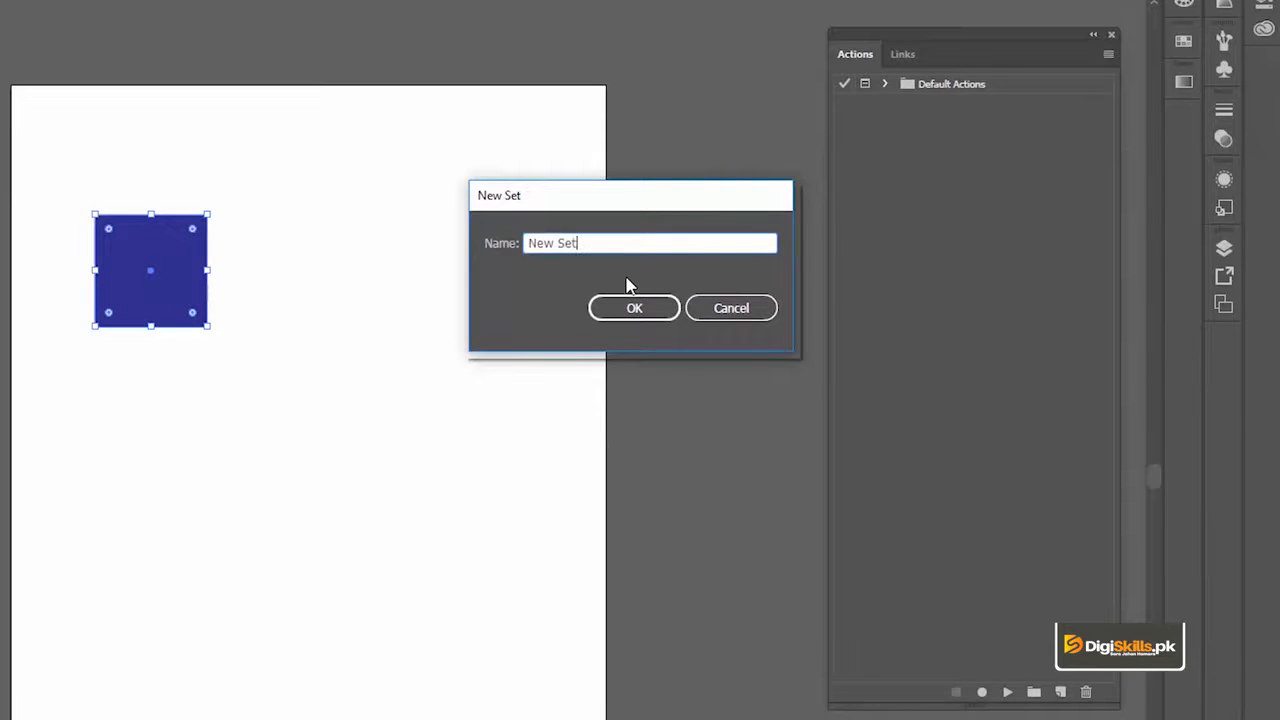
{"action": "left_click", "coordinate": [623, 308]}
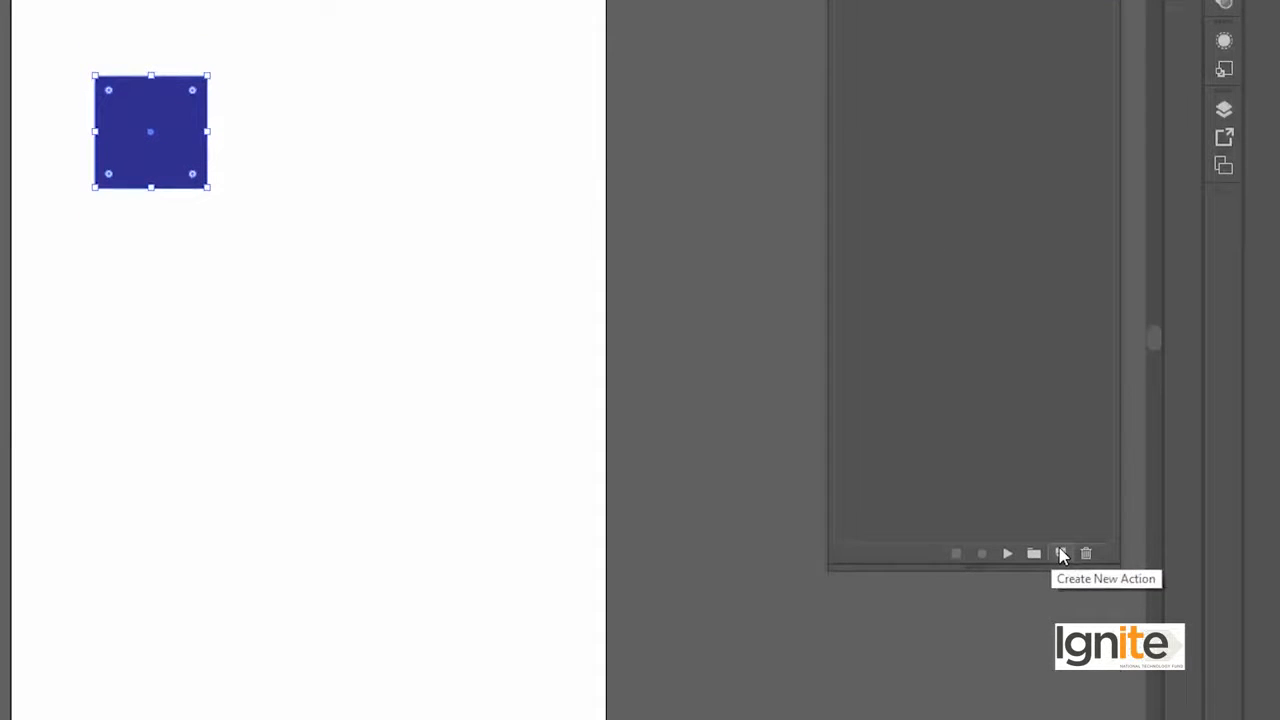
Begin creating an action named Transfrom, assigned to New Set
{"action": "left_click", "coordinate": [1061, 554]}
{"action": "left_click_drag", "start_coordinate": [332, 207], "coordinate": [658, 92]}
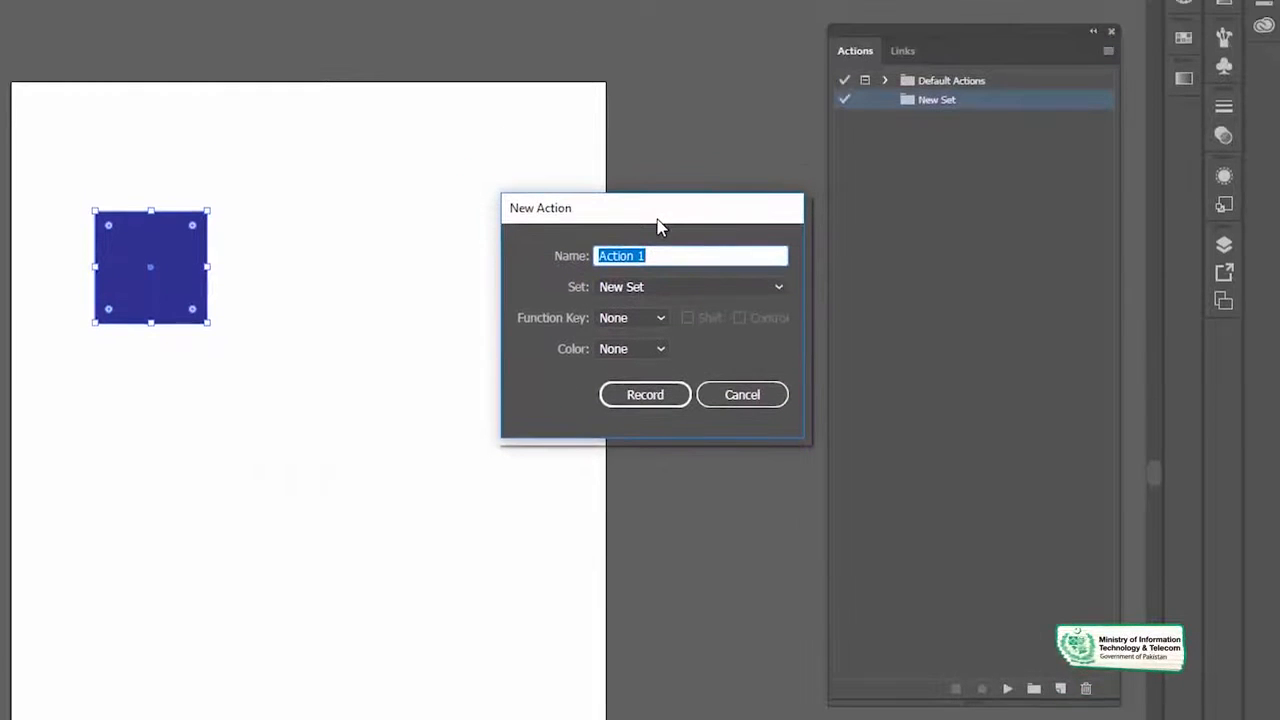
{"action": "left_click_drag", "start_coordinate": [668, 255], "coordinate": [536, 257]}
{"action": "type", "text": "Transfrom"}
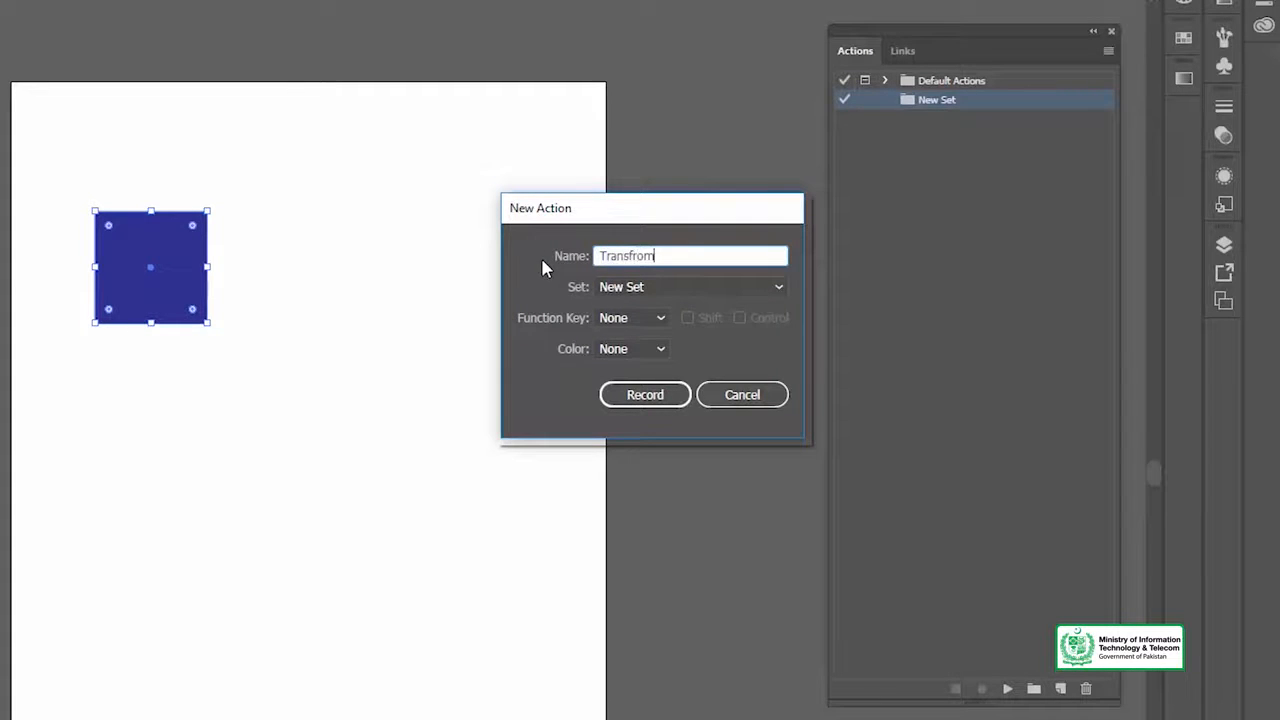
{"action": "left_click", "coordinate": [648, 286]}
{"action": "left_click", "coordinate": [648, 288]}
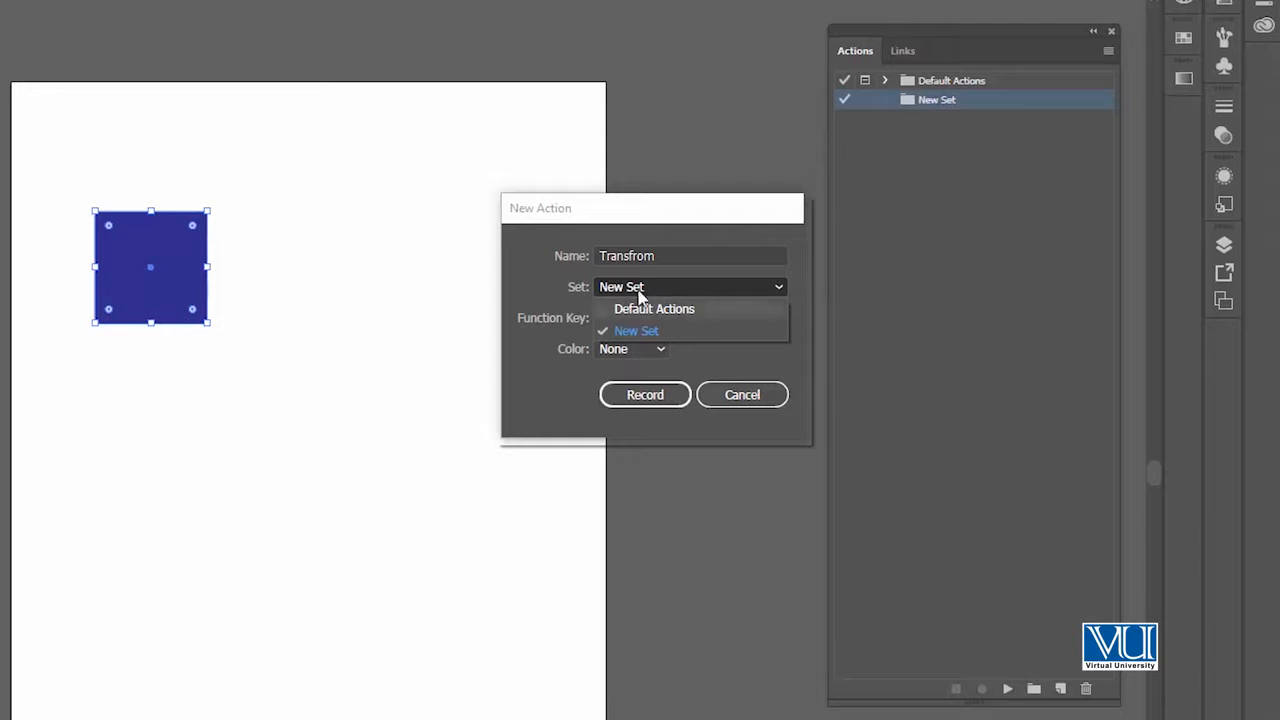
{"action": "left_click", "coordinate": [648, 288]}
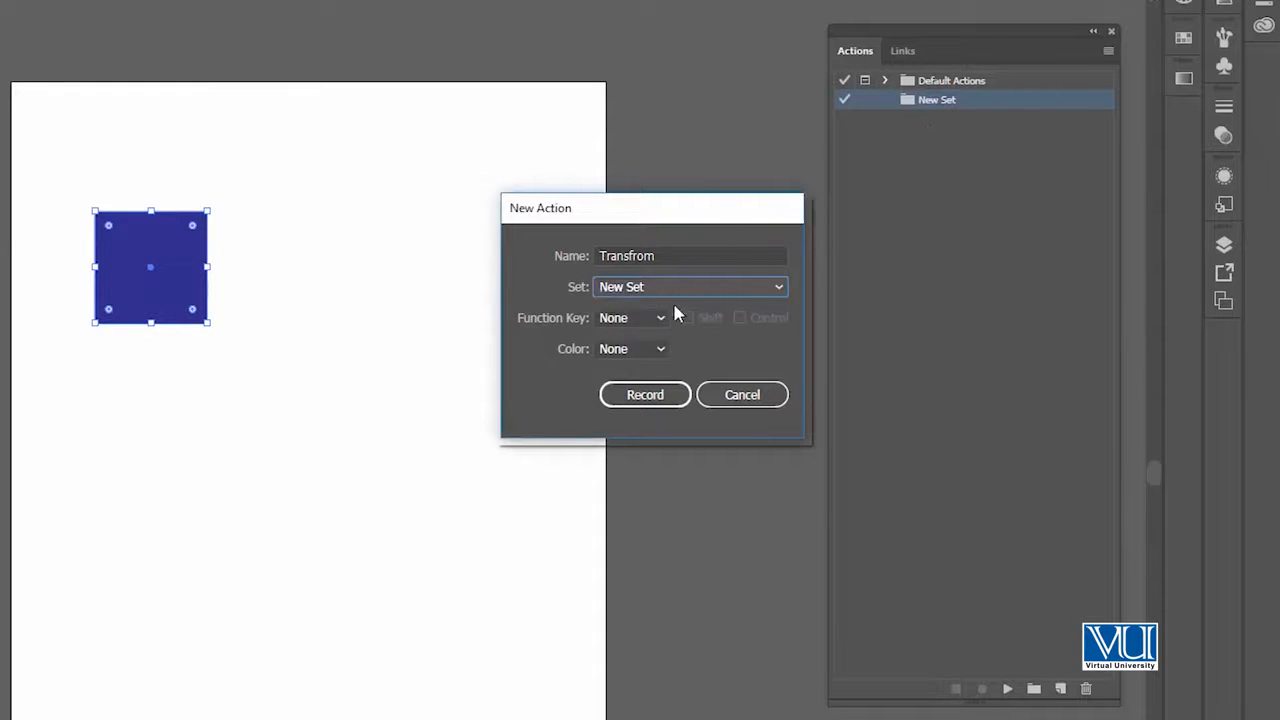
Assign Shift+F2 as the Transfrom action's function key, set its color to Red, and begin recording
{"action": "left_click", "coordinate": [653, 320]}
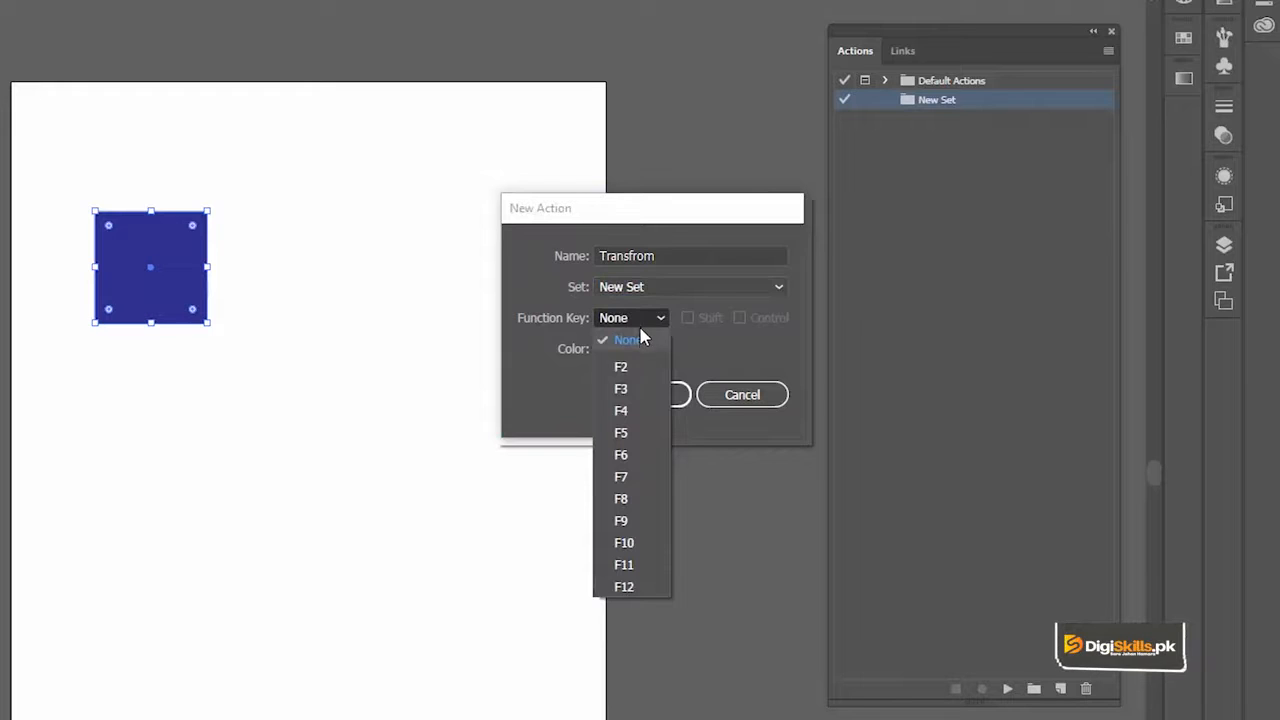
{"action": "left_click", "coordinate": [646, 327]}
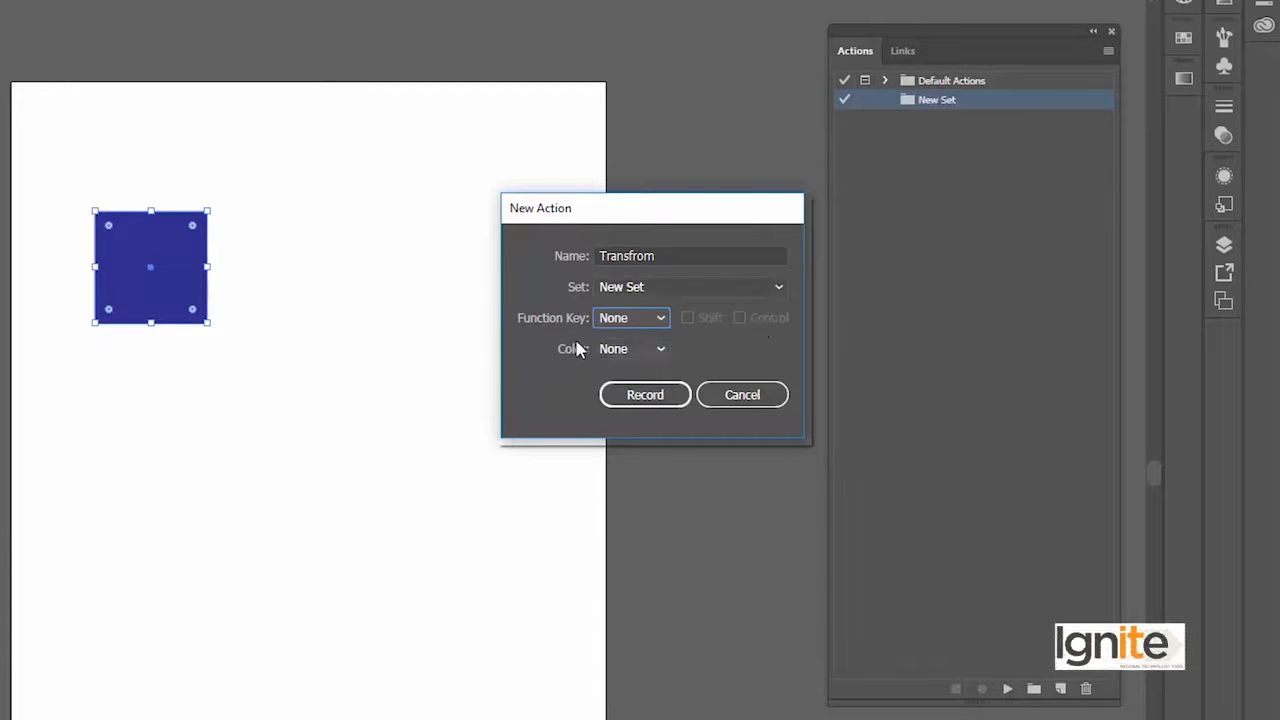
{"action": "left_click", "coordinate": [654, 320]}
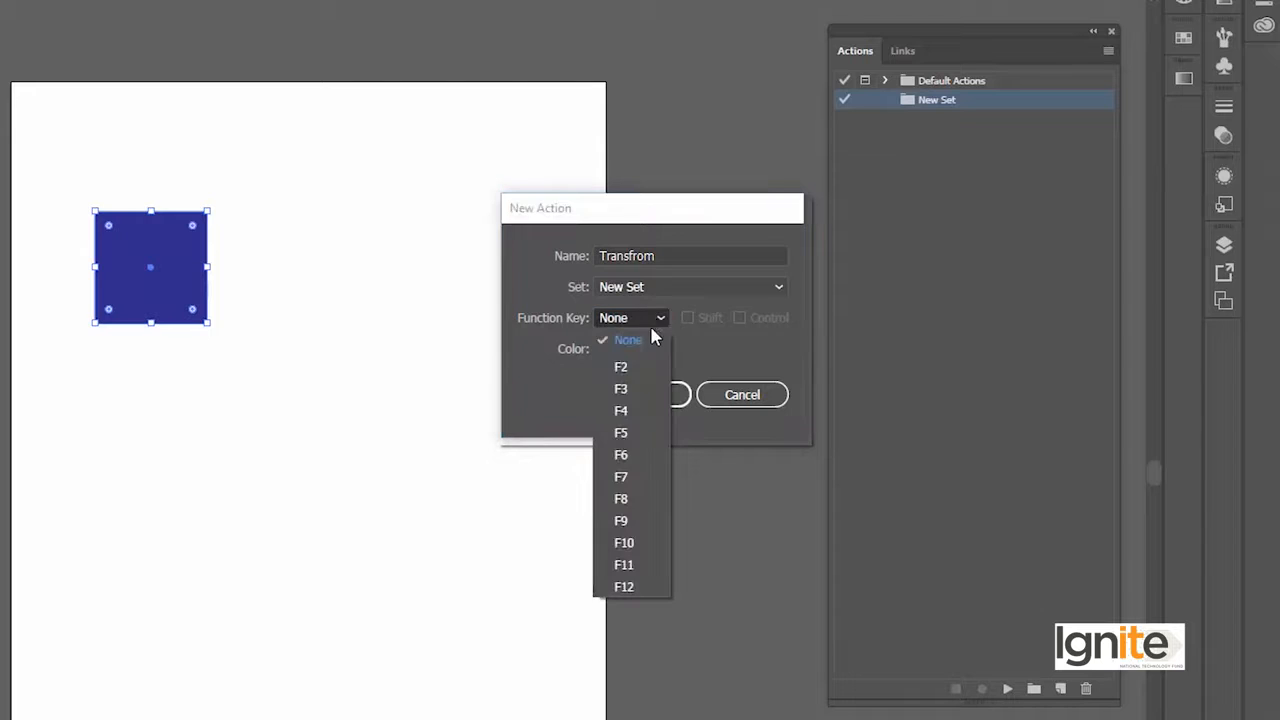
{"action": "left_click", "coordinate": [612, 363]}
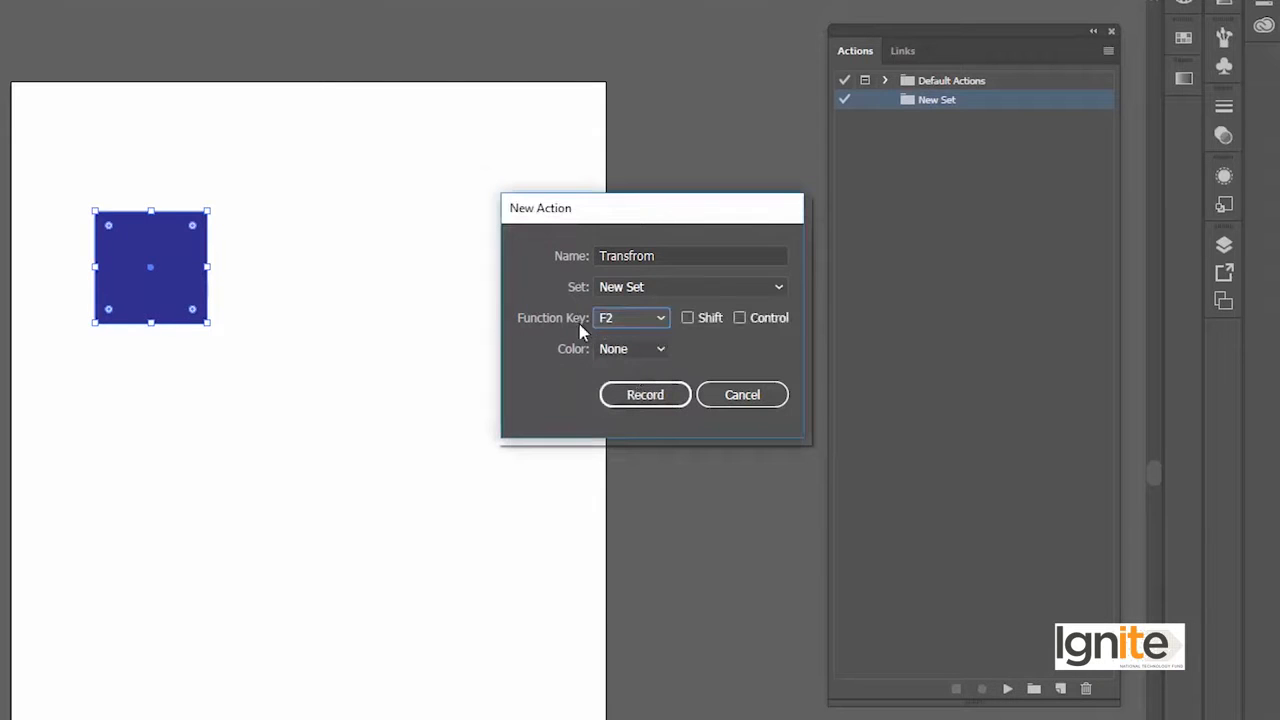
{"action": "left_click", "coordinate": [688, 318]}
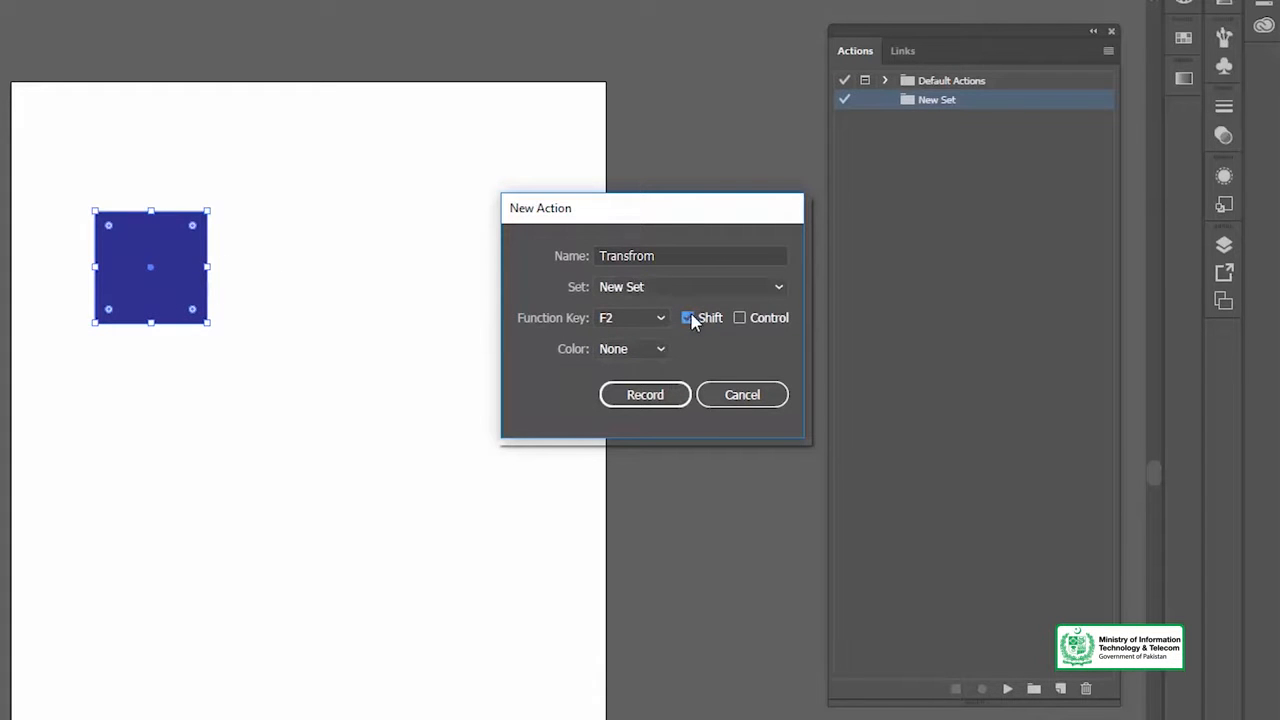
{"action": "left_click", "coordinate": [630, 352]}
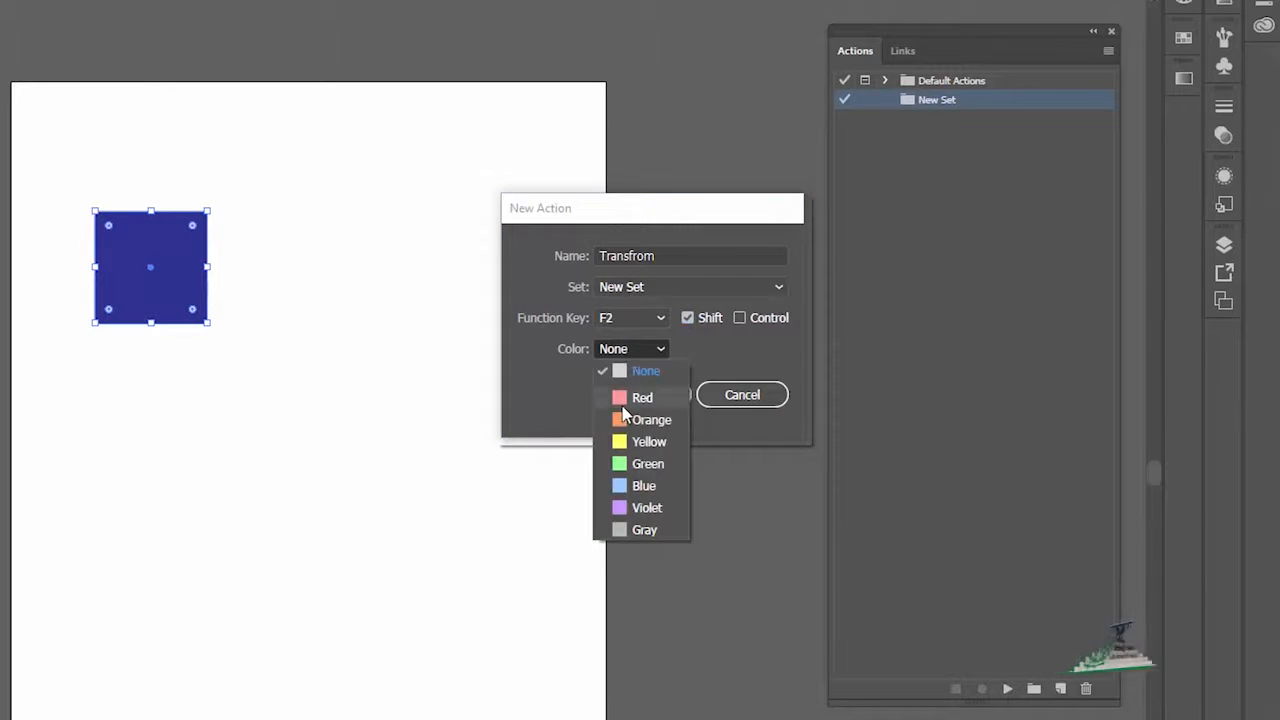
{"action": "left_click", "coordinate": [624, 404]}
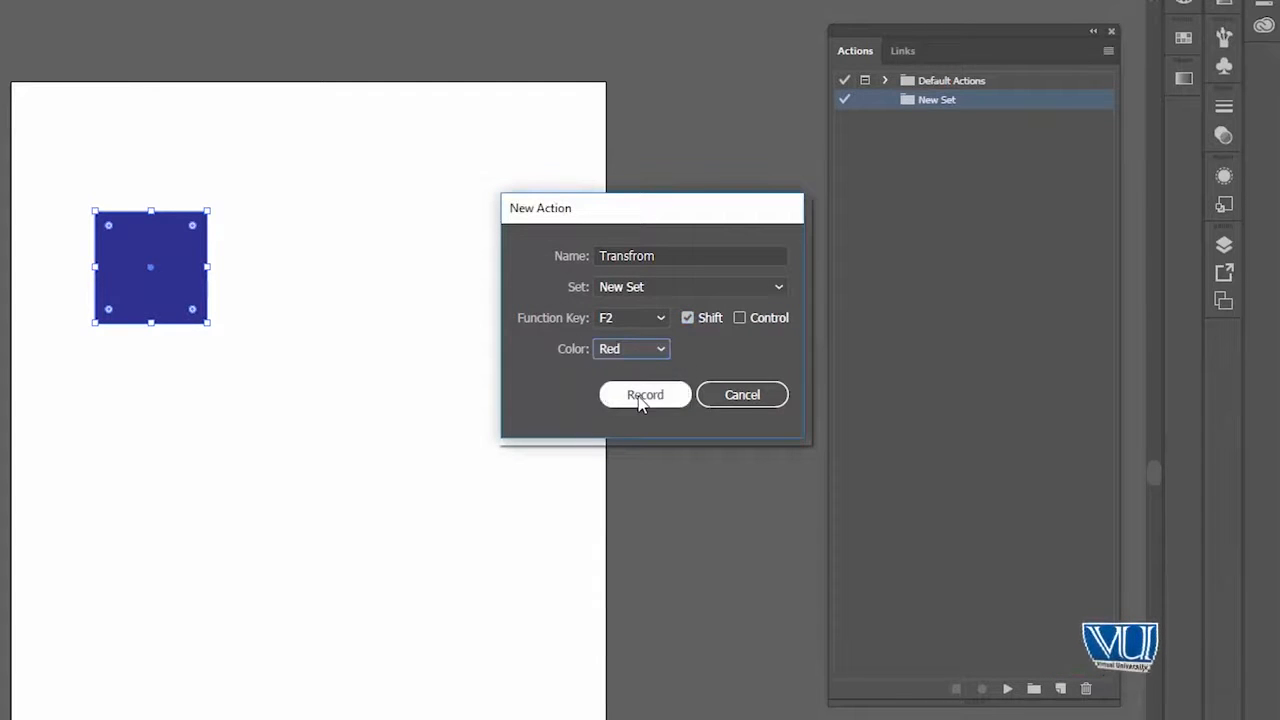
{"action": "left_click", "coordinate": [643, 396]}
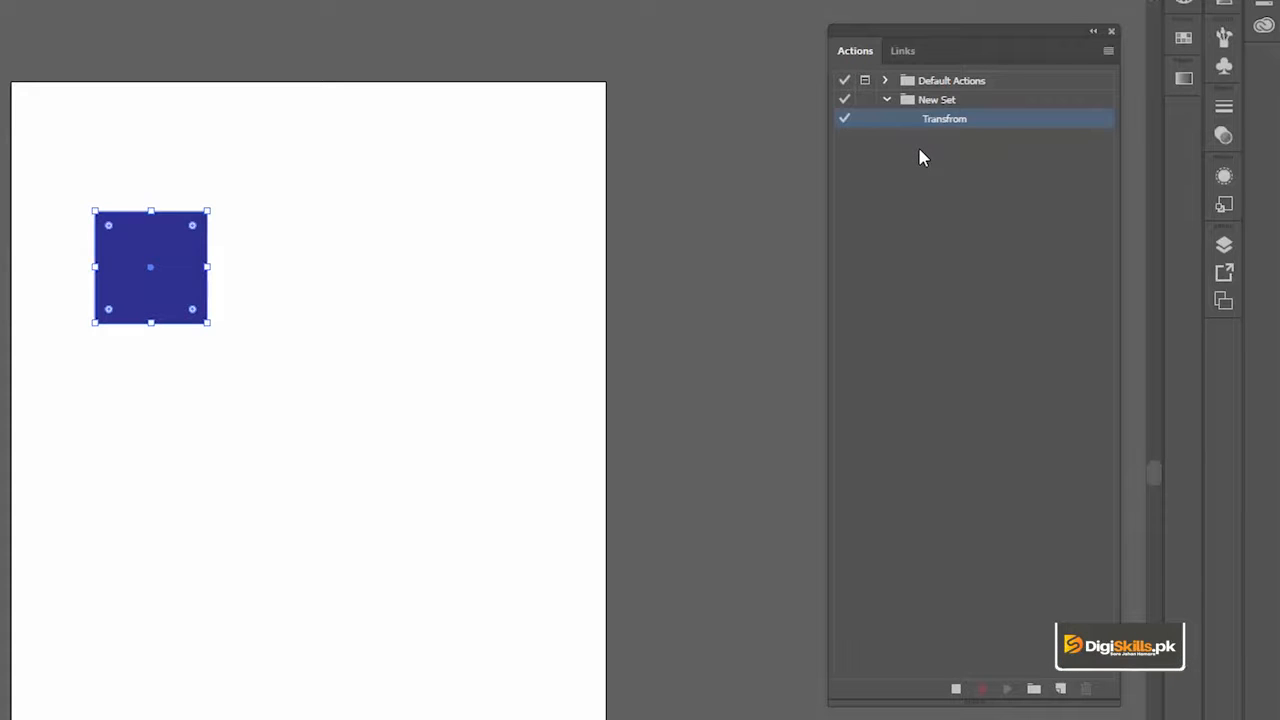
Start Transform Each on the blue square with a horizontal scale of 132% and a vertical scale of 159%
{"action": "right_click", "coordinate": [178, 258]}
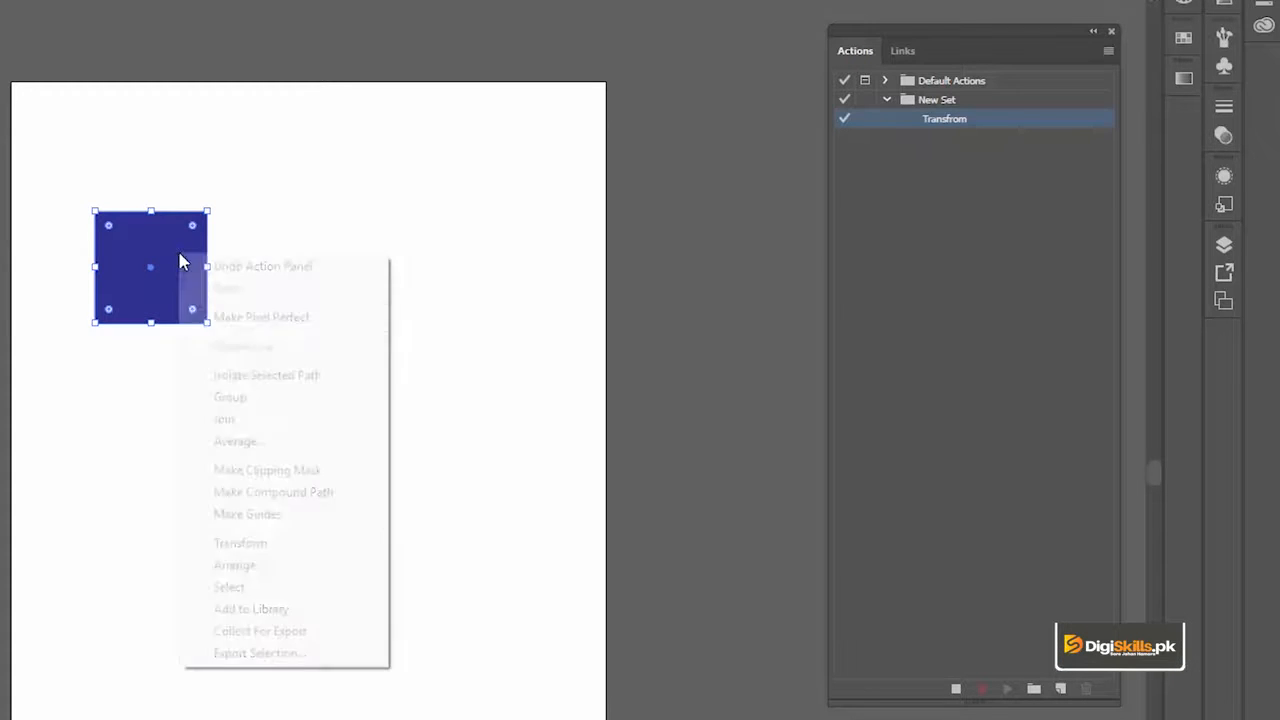
{"action": "mouse_move", "coordinate": [303, 540]}
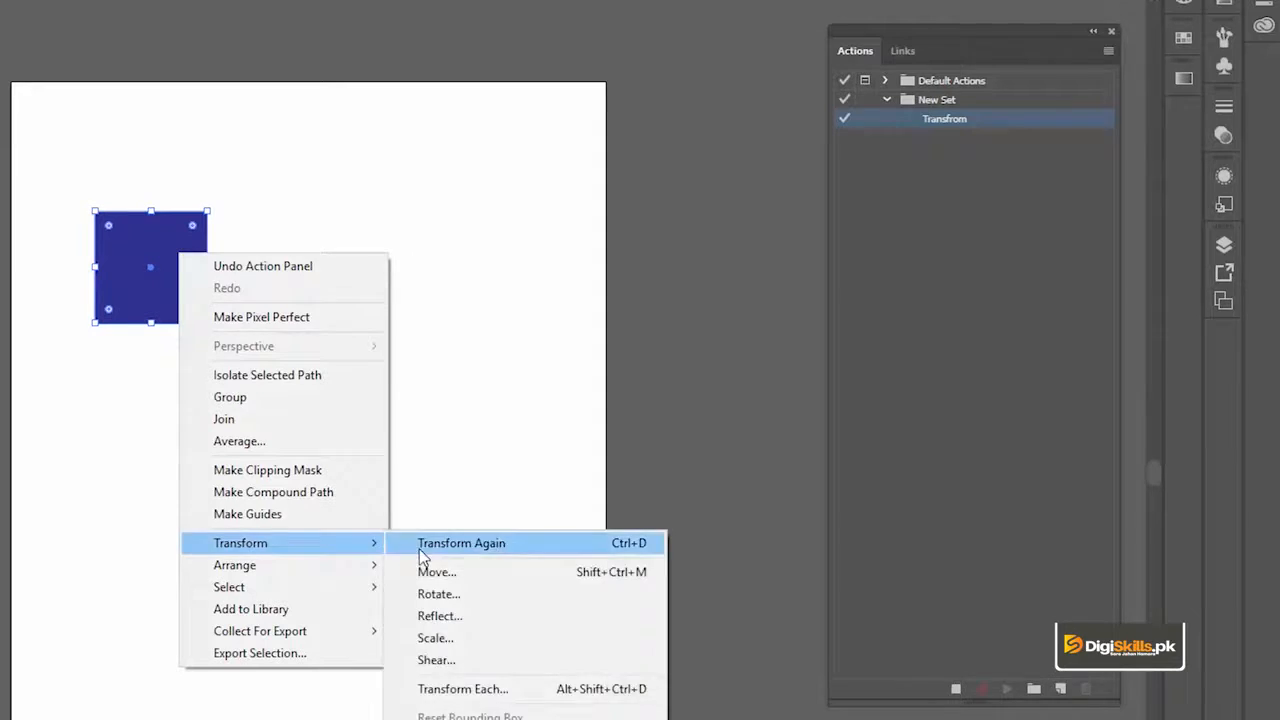
{"action": "left_click", "coordinate": [455, 688]}
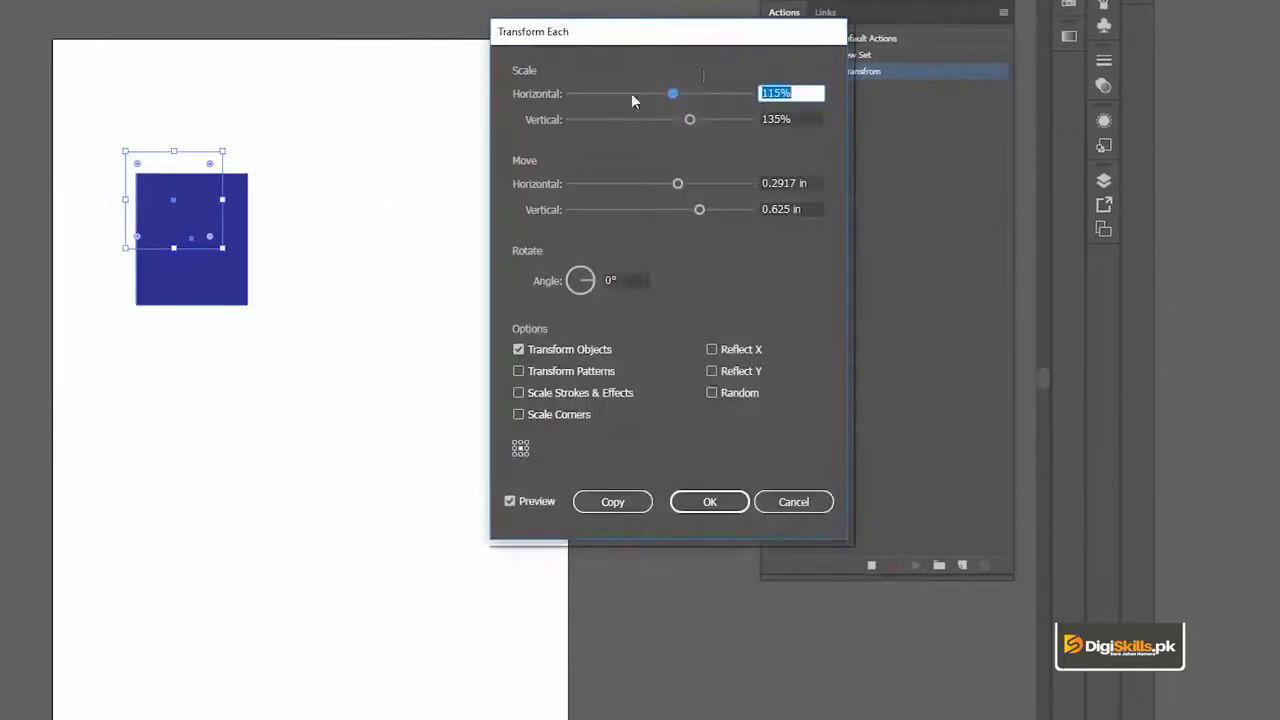
{"action": "left_click_drag", "start_coordinate": [700, 40], "coordinate": [588, 62]}
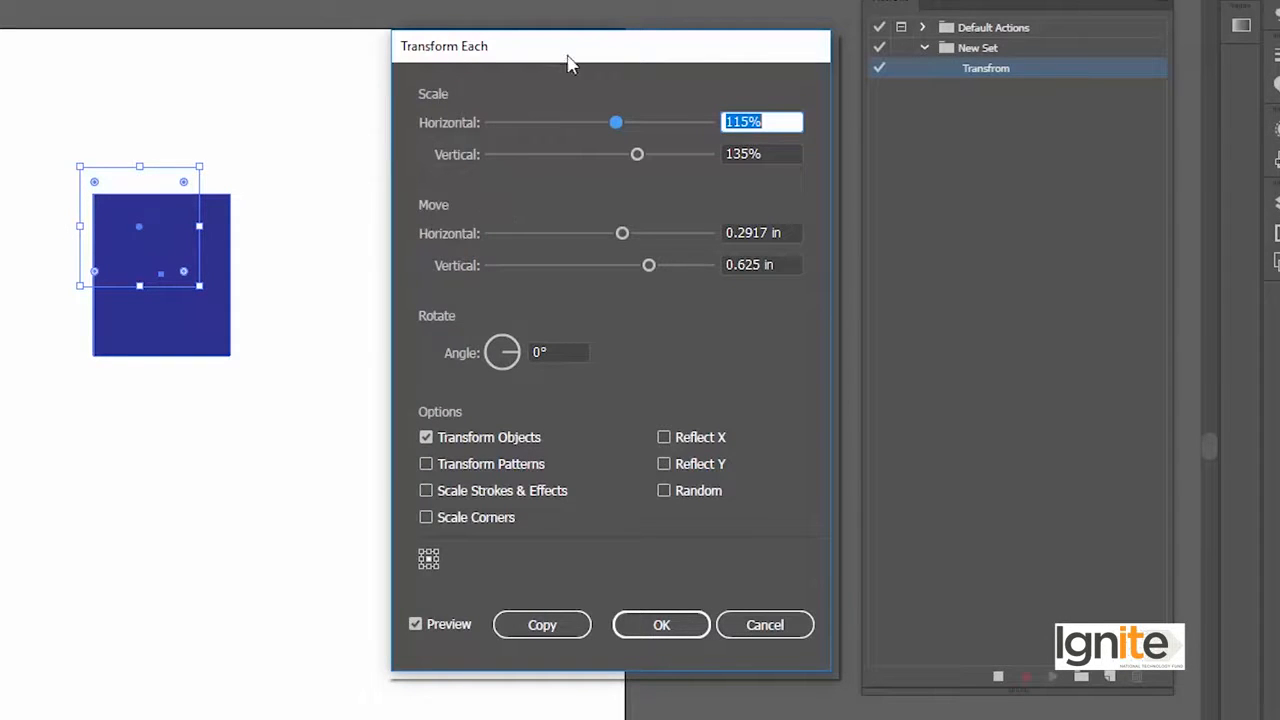
{"action": "left_click_drag", "start_coordinate": [613, 57], "coordinate": [608, 35]}
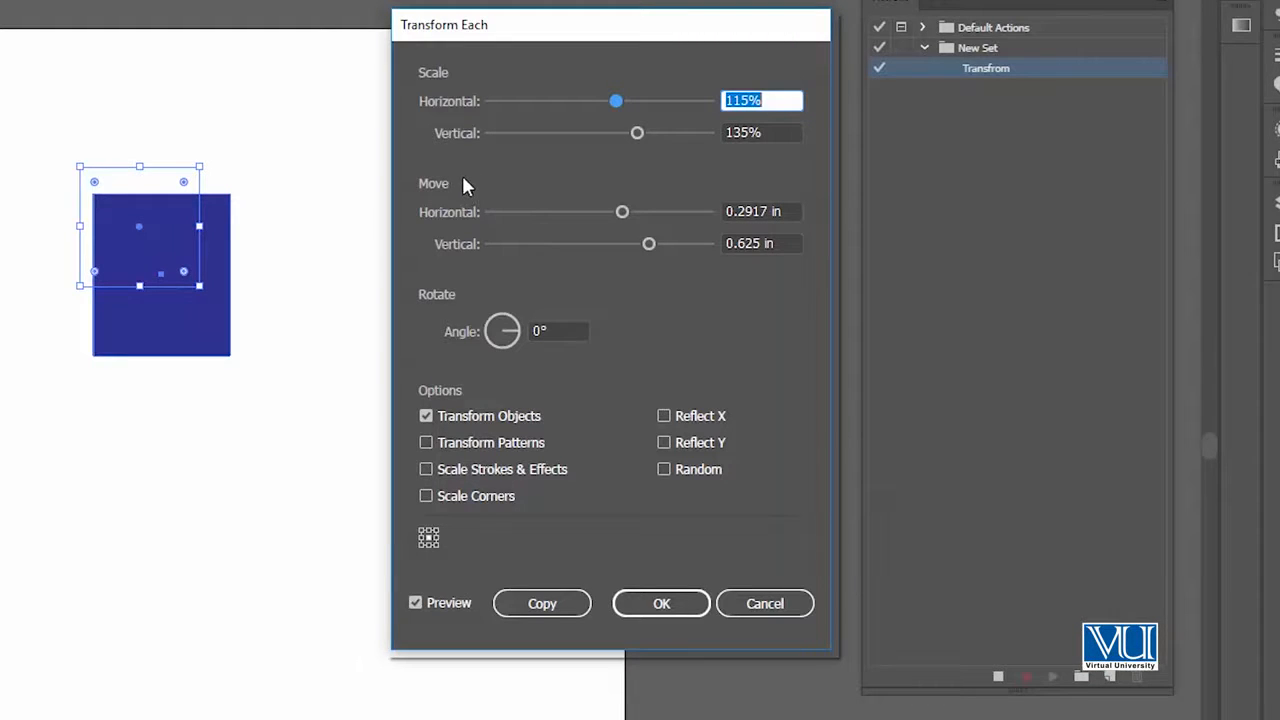
{"action": "left_click_drag", "start_coordinate": [530, 35], "coordinate": [534, 9]}
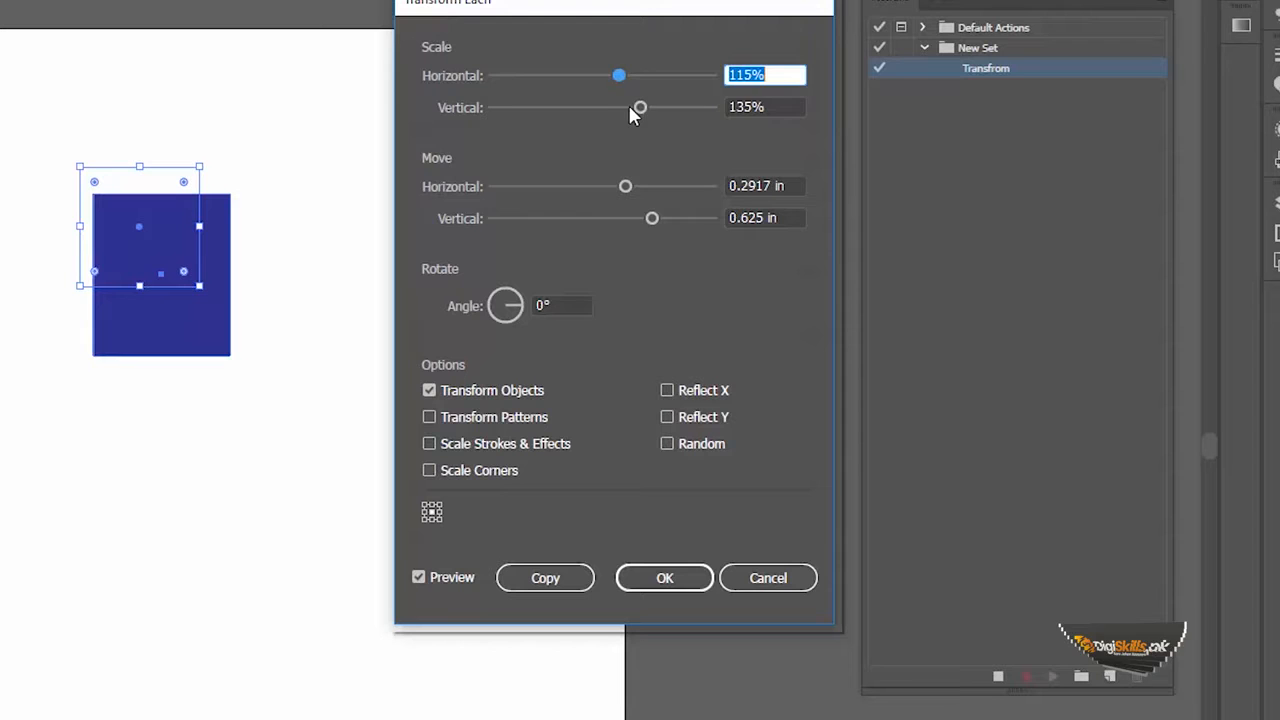
{"action": "left_click_drag", "start_coordinate": [640, 107], "coordinate": [661, 114]}
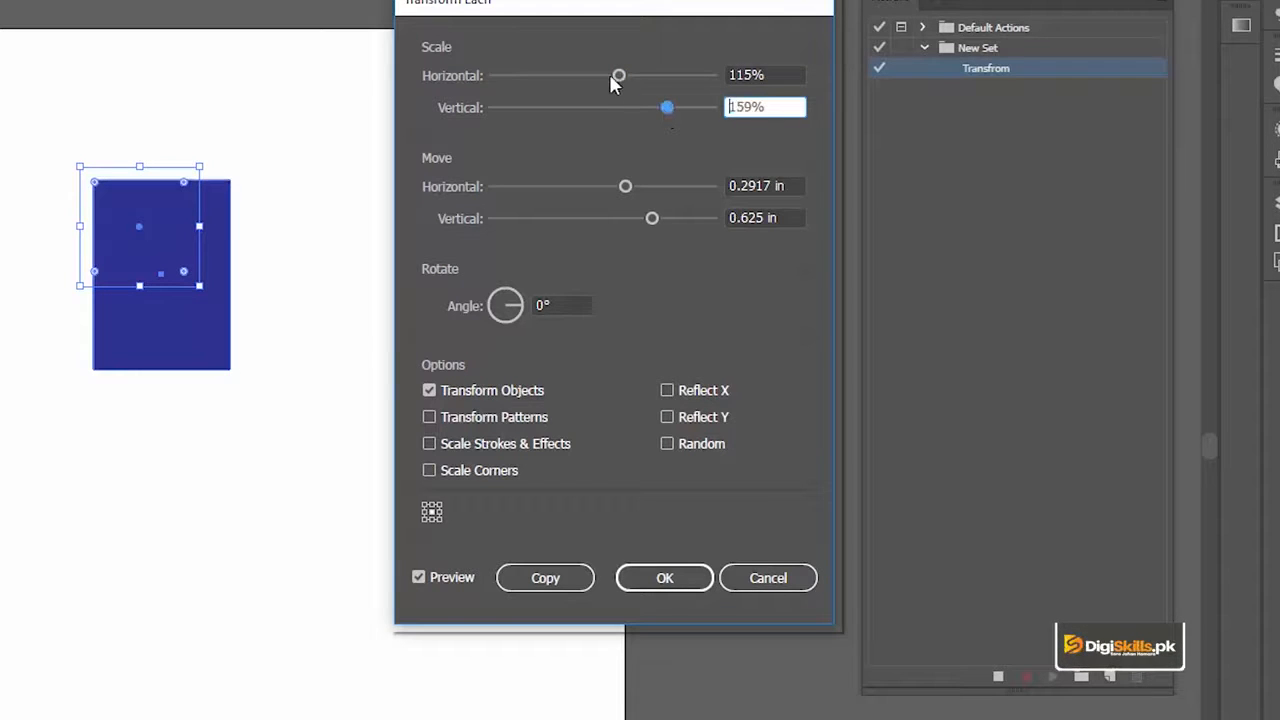
{"action": "mouse_move", "coordinate": [619, 77]}
{"action": "left_mouse_down"}
{"action": "mouse_move", "coordinate": [633, 78]}
{"action": "mouse_move", "coordinate": [586, 75]}
{"action": "mouse_move", "coordinate": [637, 88]}
{"action": "left_mouse_up"}
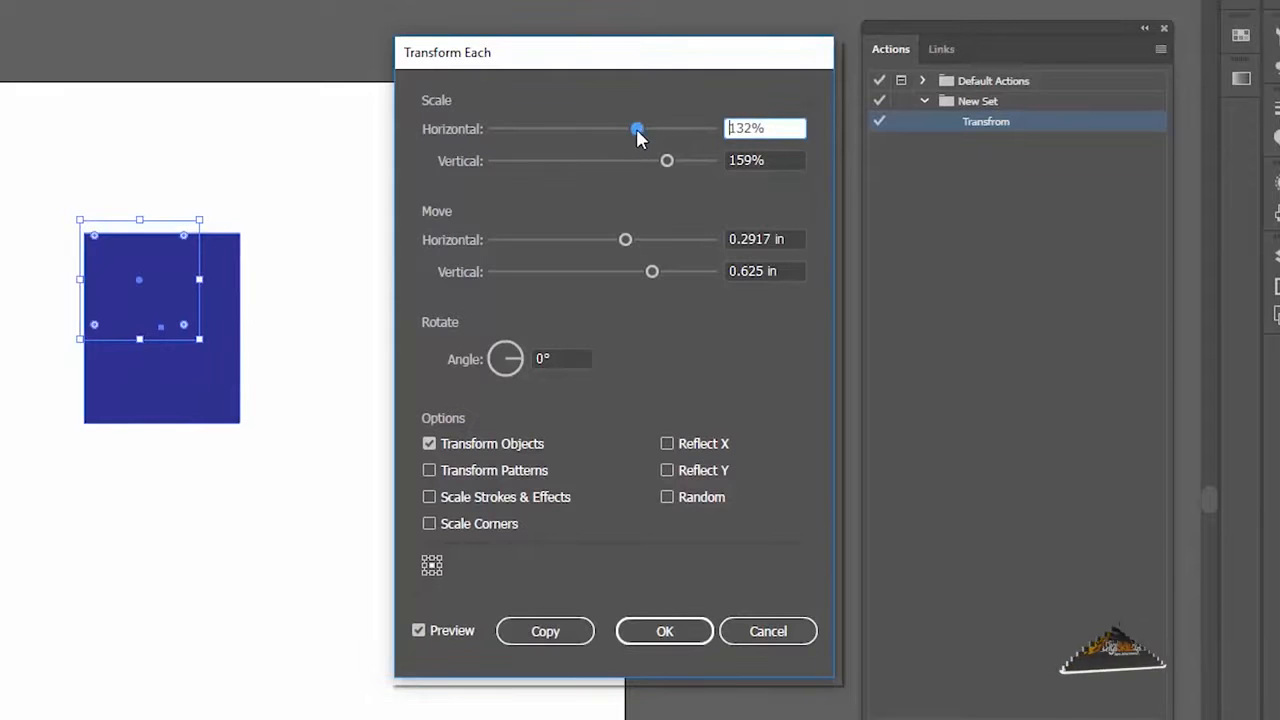
Set the move to 0.9583 in horizontal and 1.3611 in vertical, rotate by 49°, and apply the transform as a copy
{"action": "left_click_drag", "start_coordinate": [624, 240], "coordinate": [712, 276]}
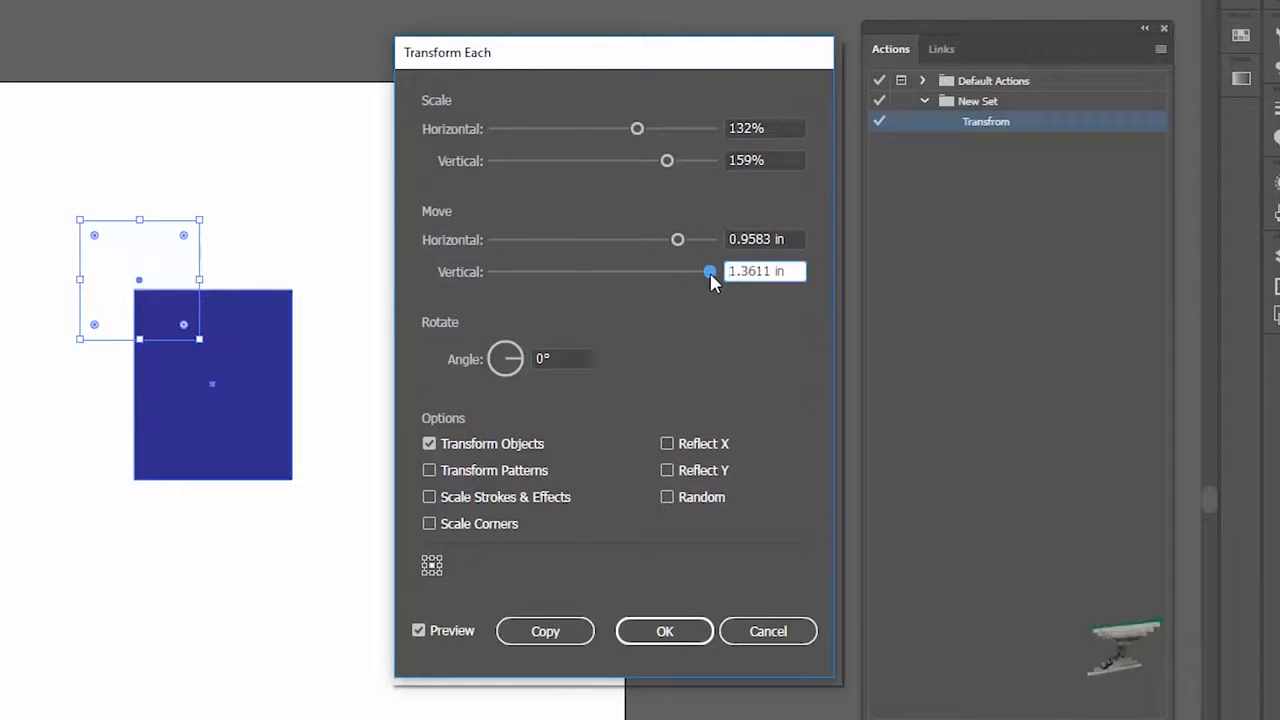
{"action": "left_click", "coordinate": [515, 352]}
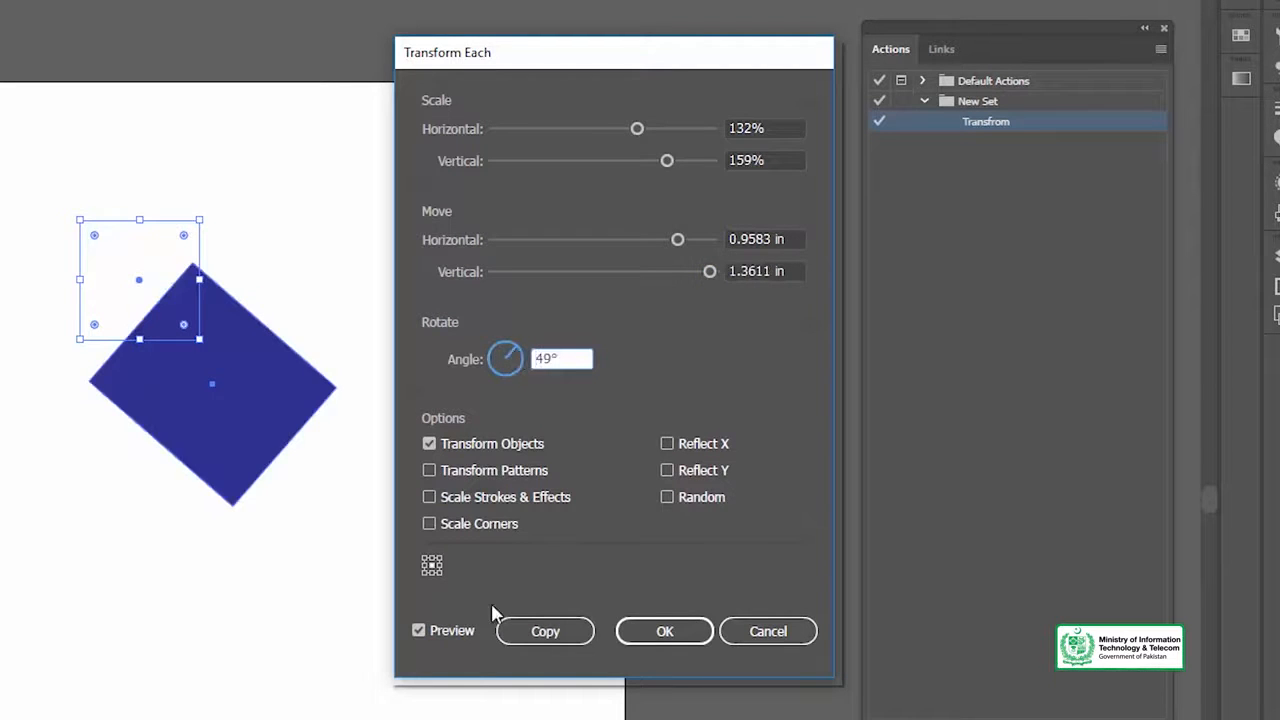
{"action": "left_click", "coordinate": [540, 632]}
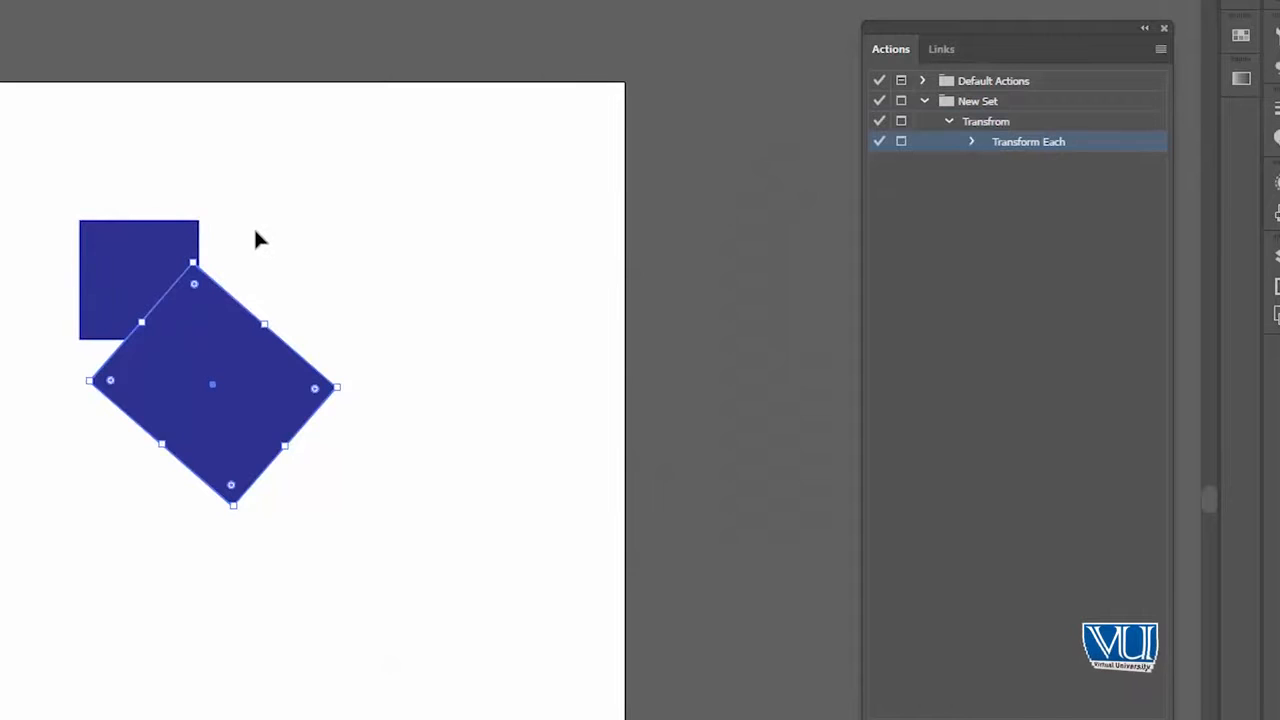
Examine the recorded Transform Each settings and collapse the Transfrom action
{"action": "left_click", "coordinate": [972, 142]}
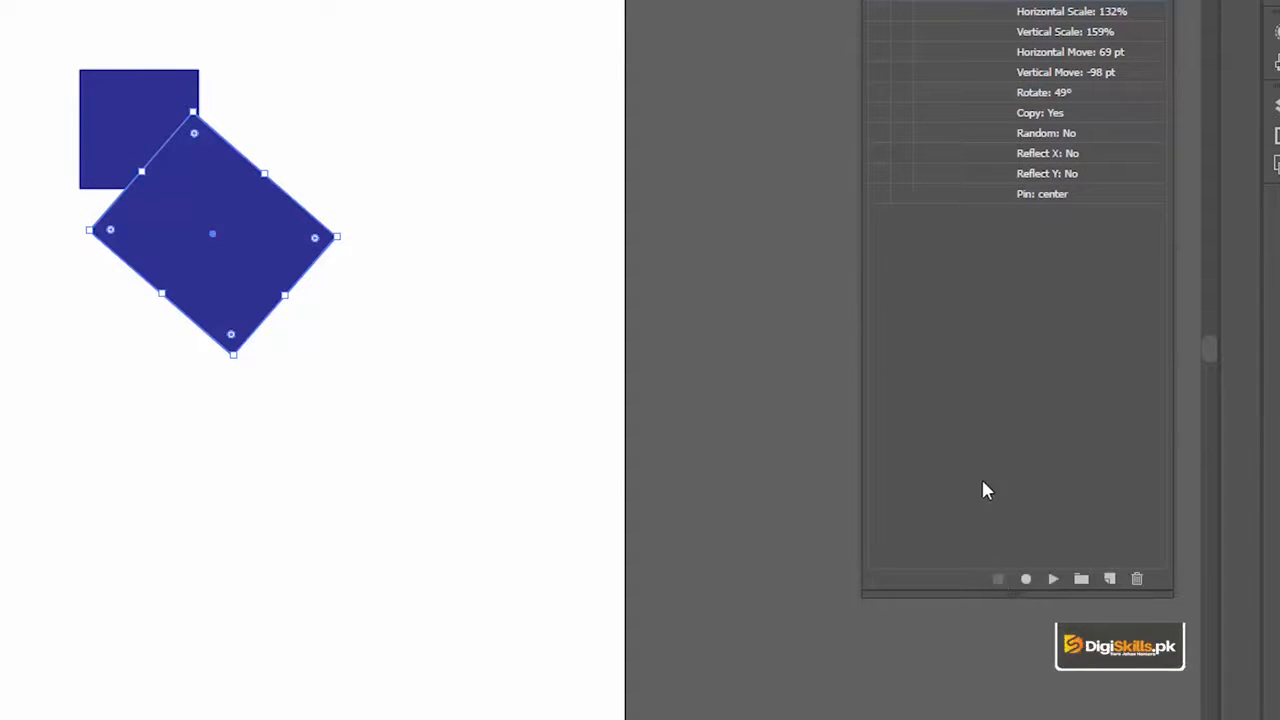
{"action": "left_click", "coordinate": [968, 107]}
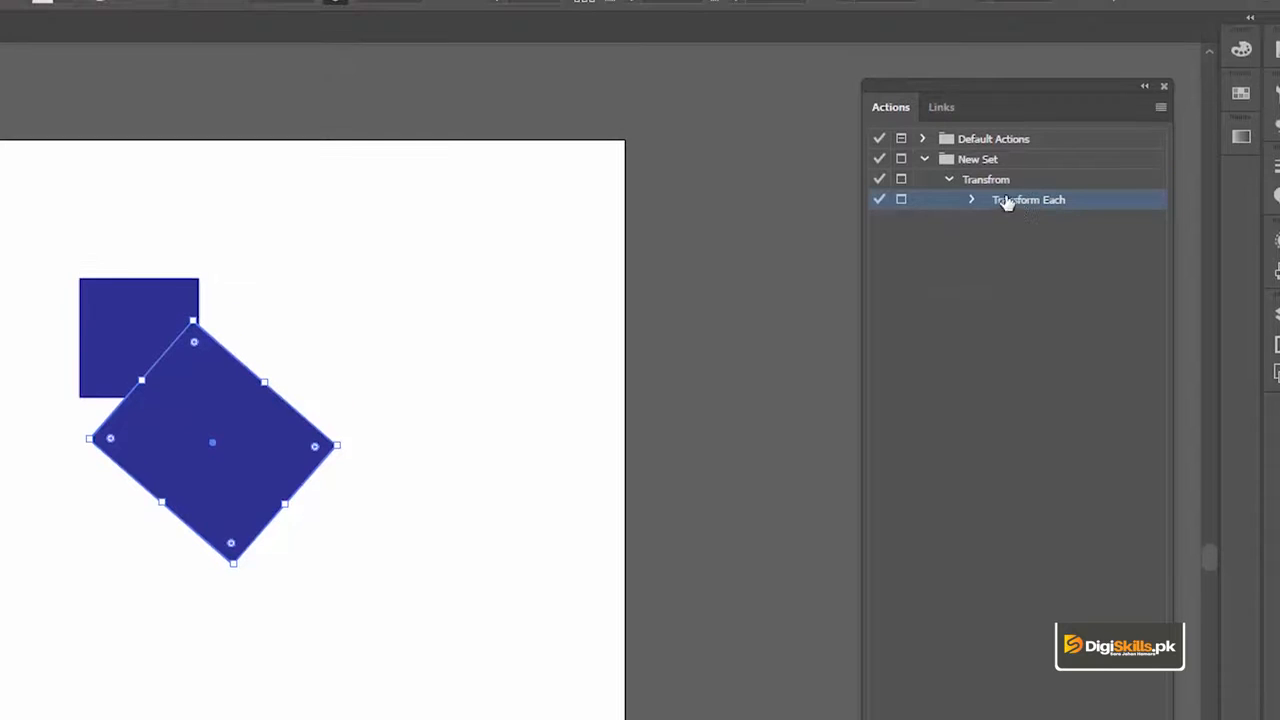
{"action": "left_click", "coordinate": [950, 180]}
{"action": "left_click", "coordinate": [978, 183]}
Delete the blue square and its rotated copy from the artboard
{"action": "left_click", "coordinate": [20, 200]}
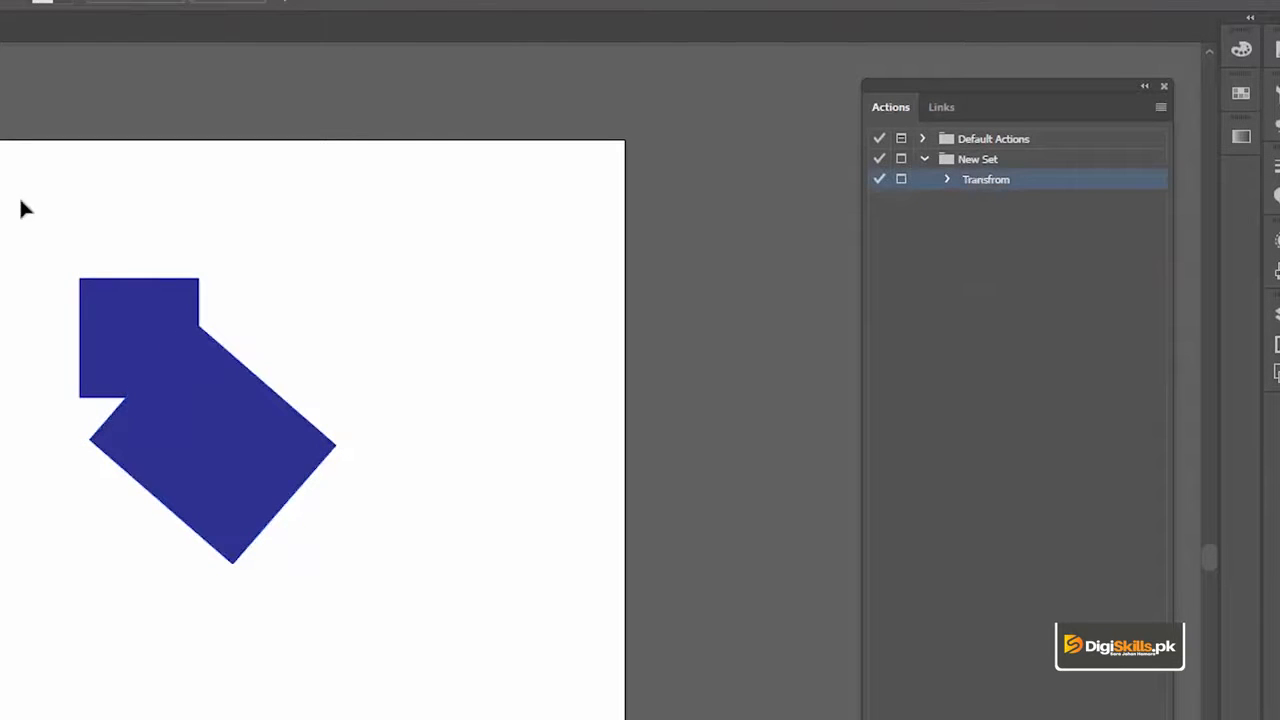
{"action": "left_click_drag", "start_coordinate": [365, 665], "coordinate": [365, 664]}
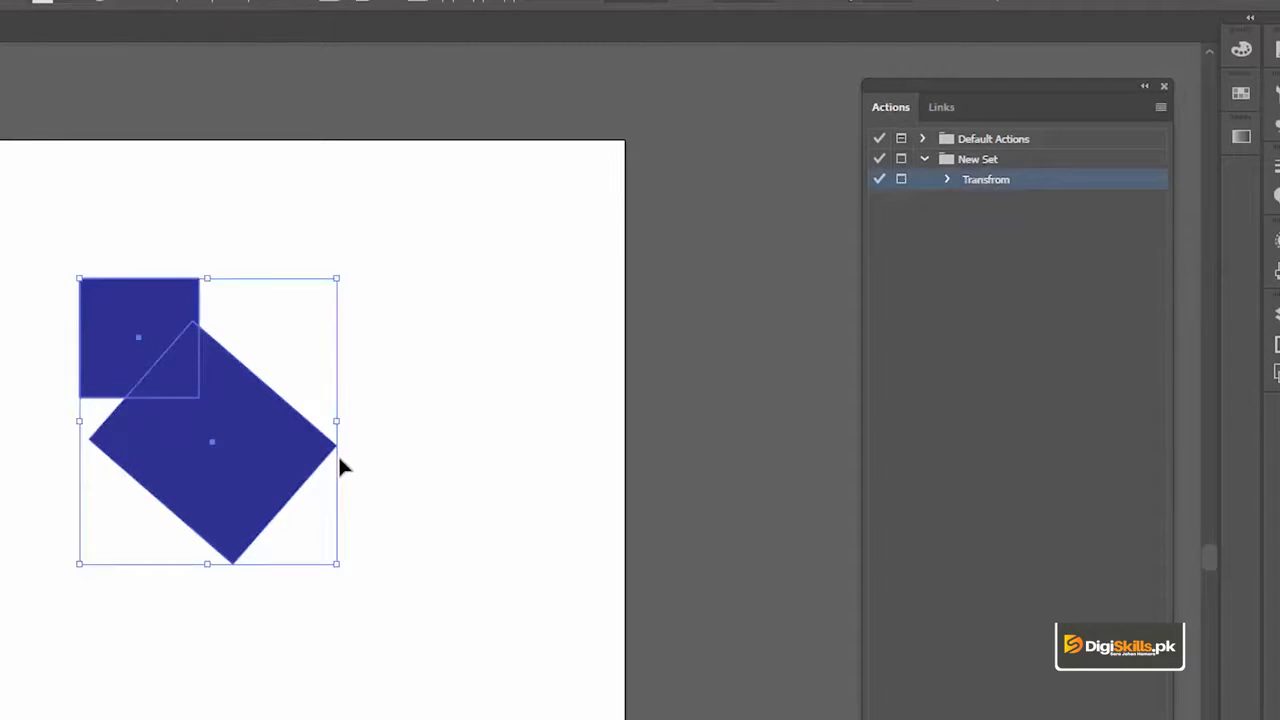
{"action": "key", "text": "Delete"}
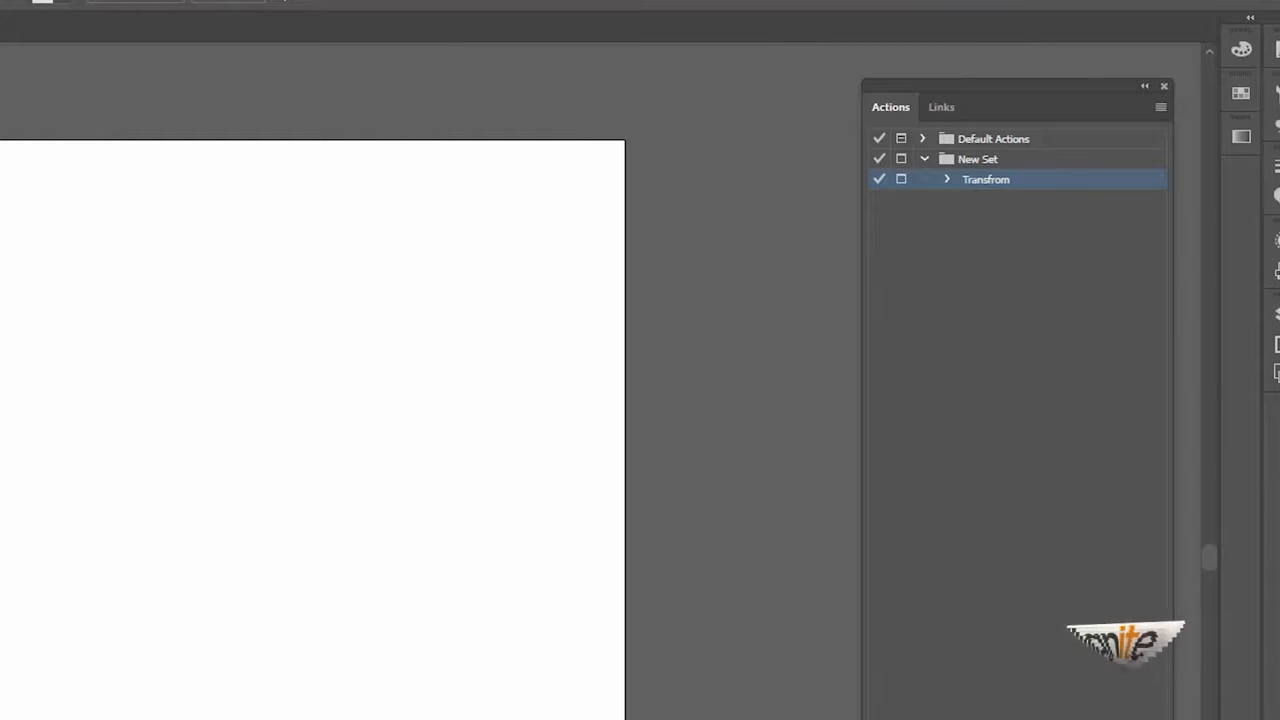
{"action": "left_click_drag", "start_coordinate": [134, 311], "coordinate": [190, 362]}
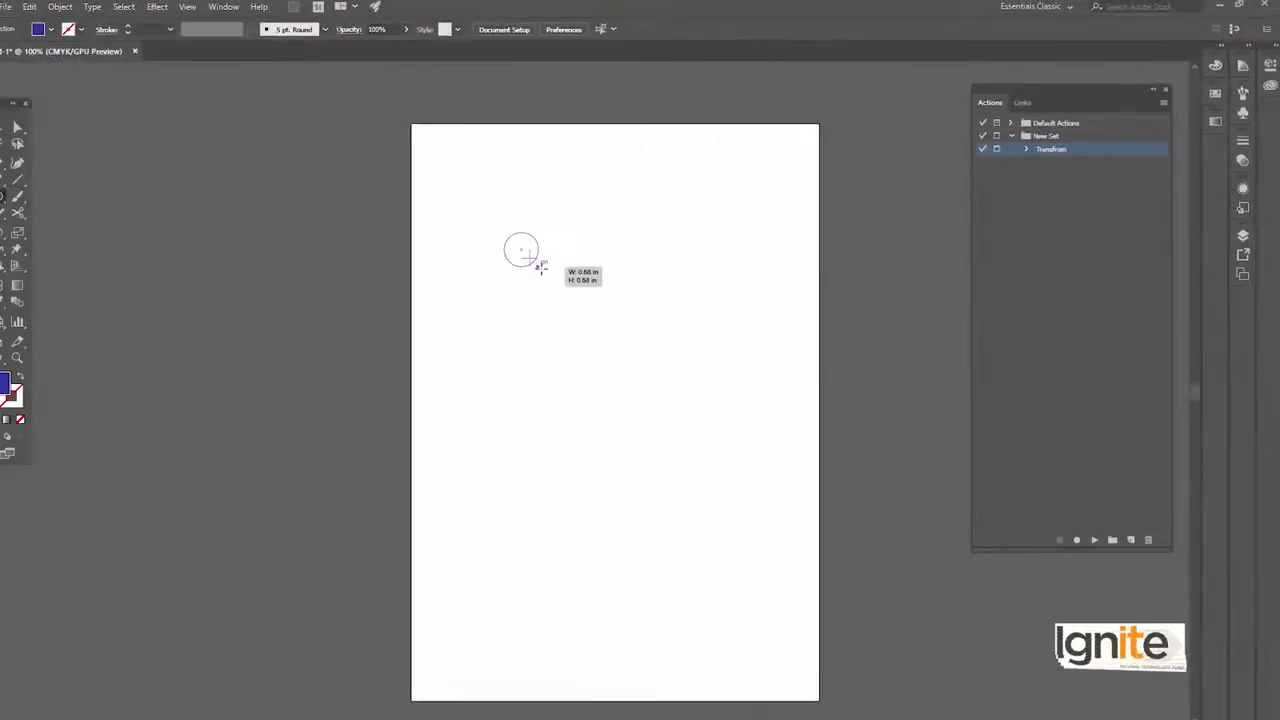
{"action": "left_click_drag", "start_coordinate": [540, 267], "coordinate": [548, 270]}
{"action": "key", "text": "Delete"}
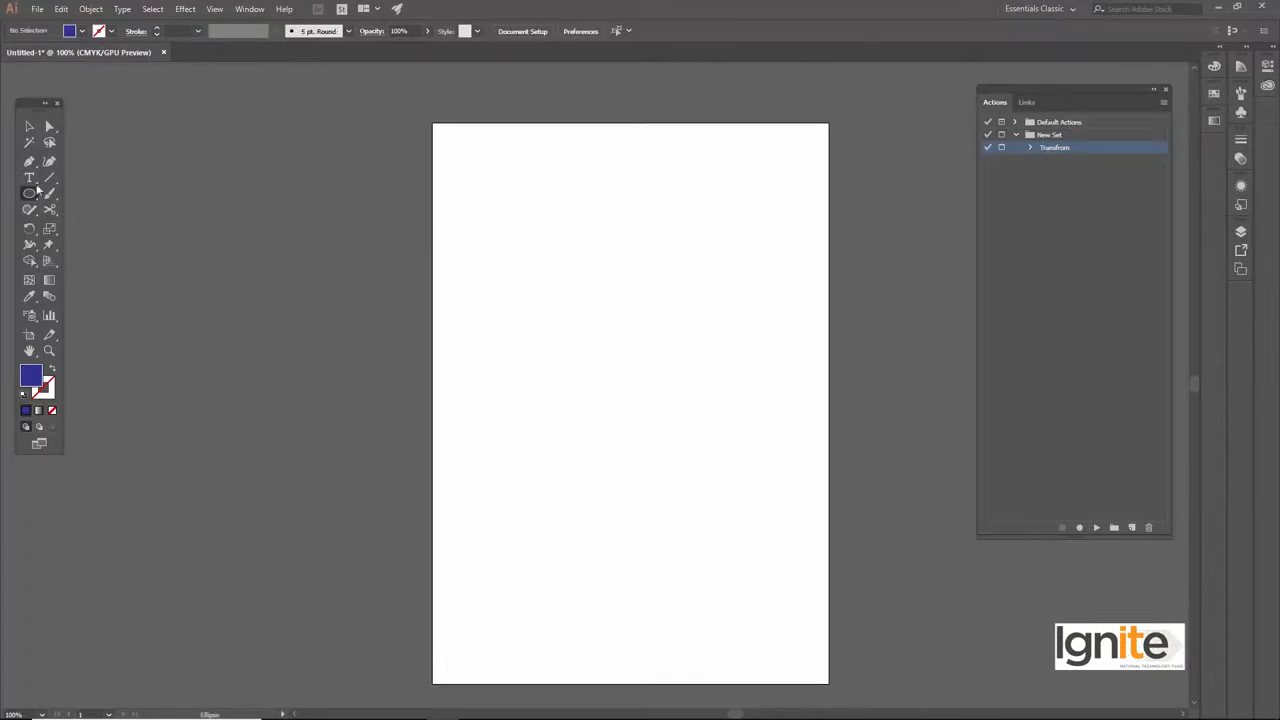
Draw a blue hexagon about 2.08 in wide and 1.80 in high near the artboard's upper left, at about X 2.07 in, Y 2.86 in
{"action": "left_click_drag", "start_coordinate": [31, 197], "coordinate": [84, 247]}
{"action": "left_click_drag", "start_coordinate": [523, 260], "coordinate": [562, 294]}
{"action": "key", "text": "v"}
{"action": "left_click_drag", "start_coordinate": [523, 242], "coordinate": [528, 237]}
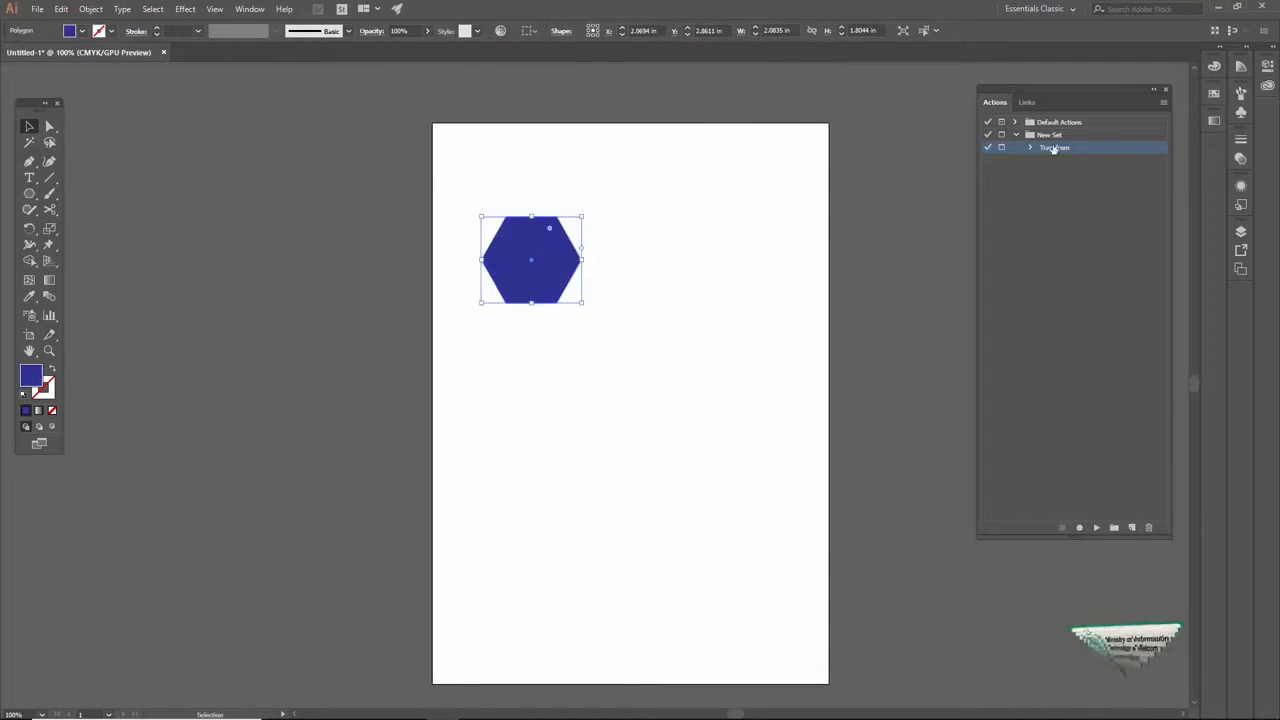
Try playing the Transfrom action on the hexagon, and cancel the Transform Each dialog
{"action": "left_click", "coordinate": [1096, 527]}
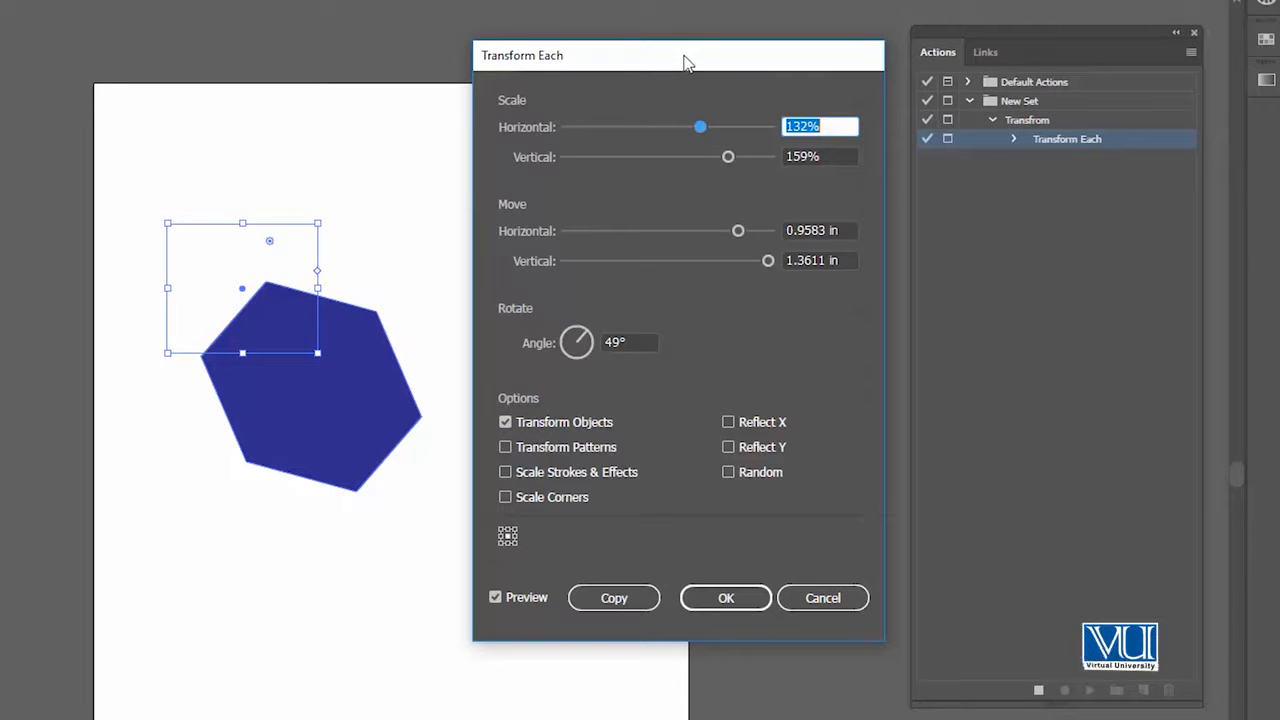
{"action": "left_click", "coordinate": [823, 597]}
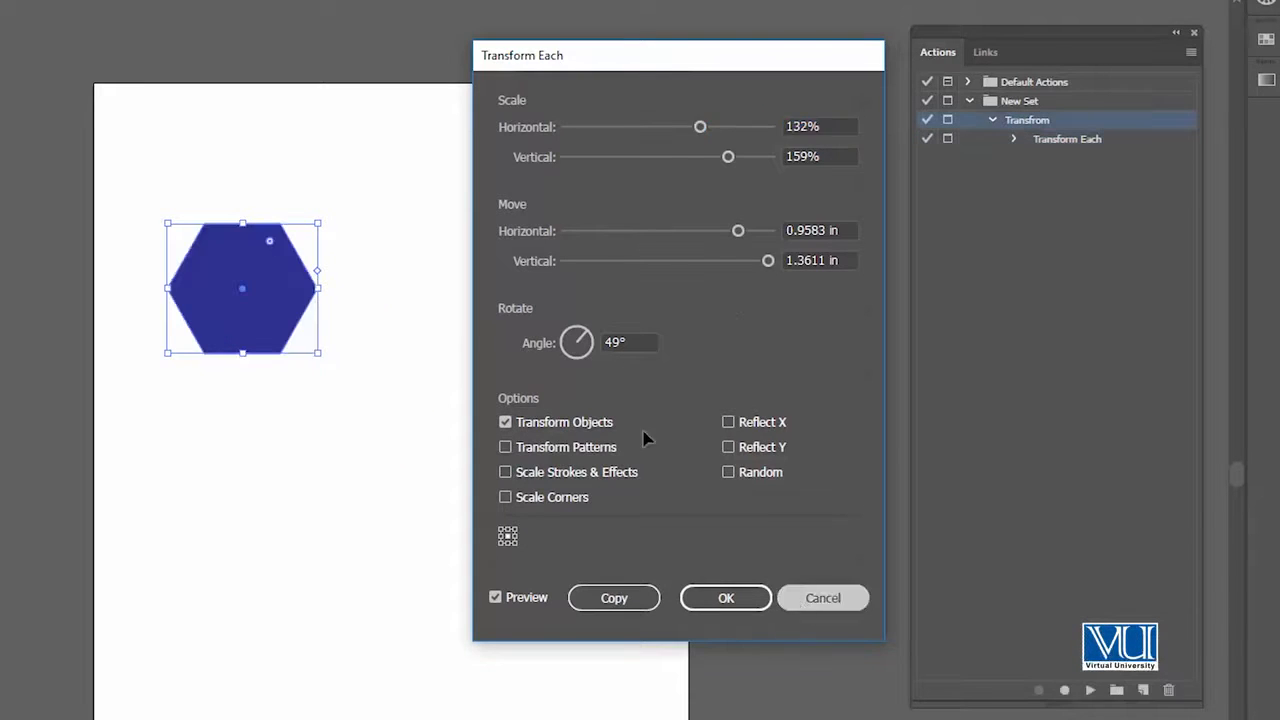
Turn off the dialog for Transform Each in the Transfrom action and expand its recorded settings
{"action": "left_click", "coordinate": [1014, 140]}
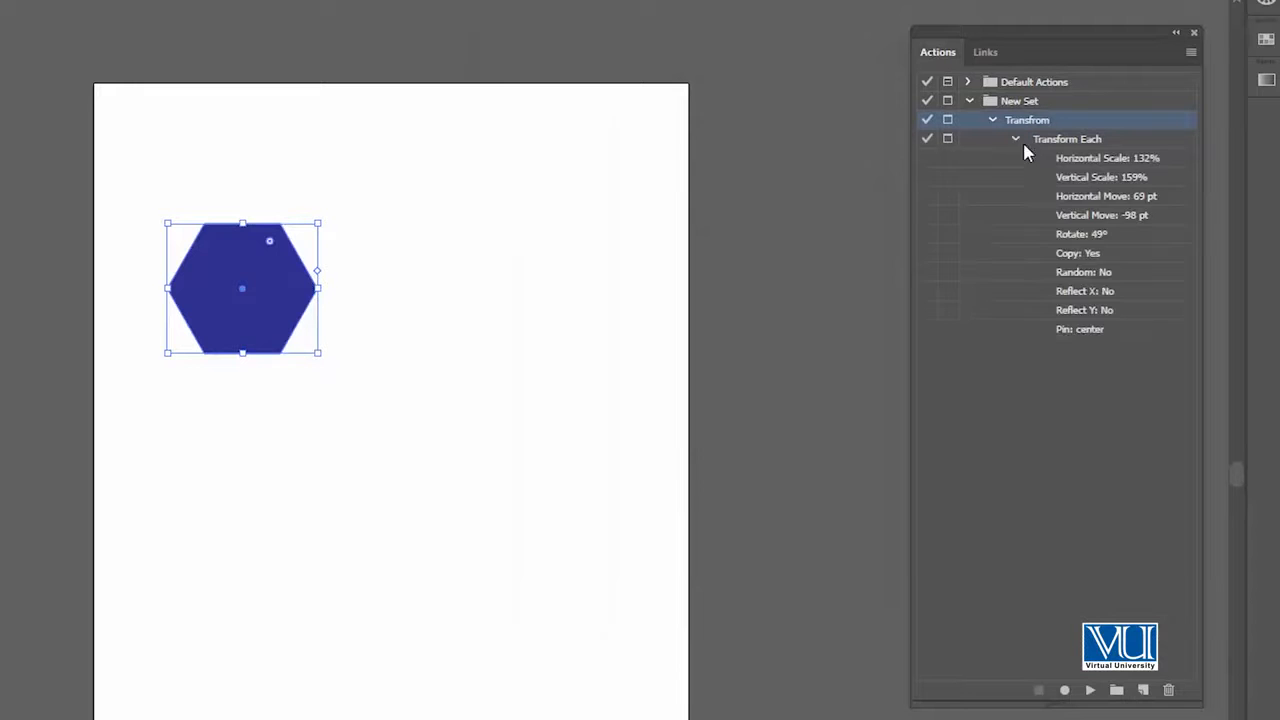
{"action": "left_click", "coordinate": [1072, 160]}
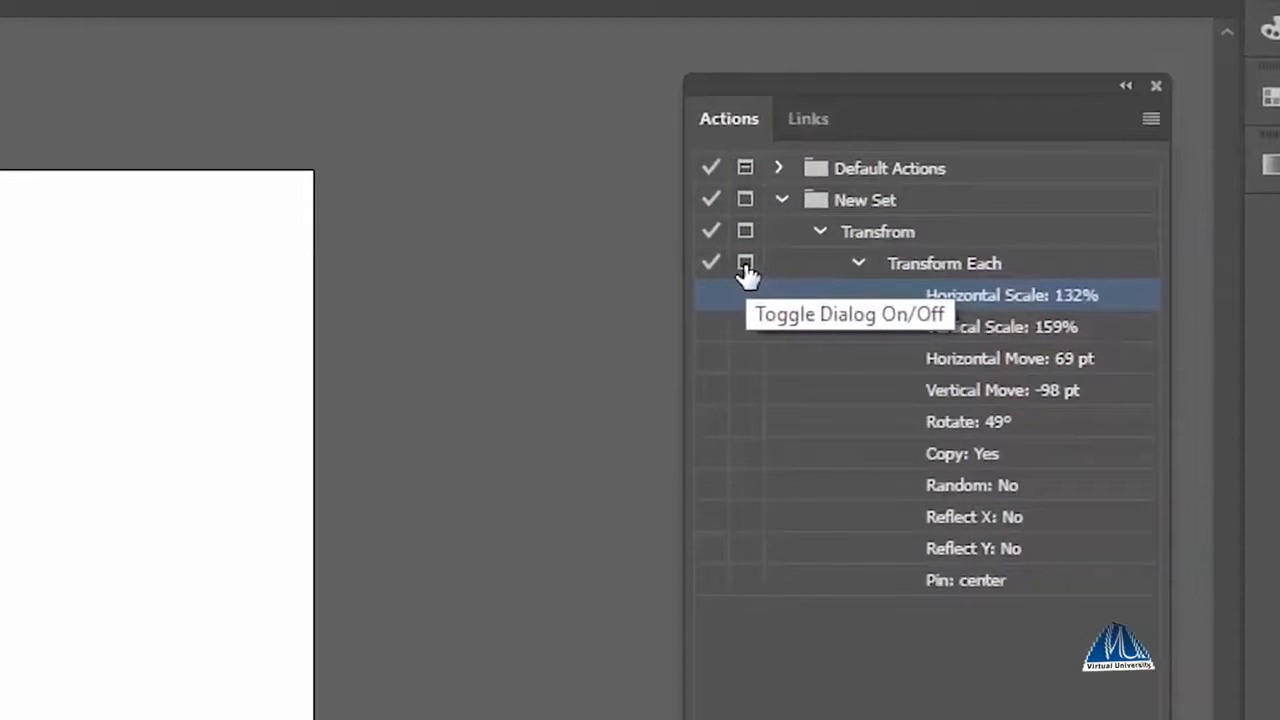
{"action": "left_click", "coordinate": [745, 263]}
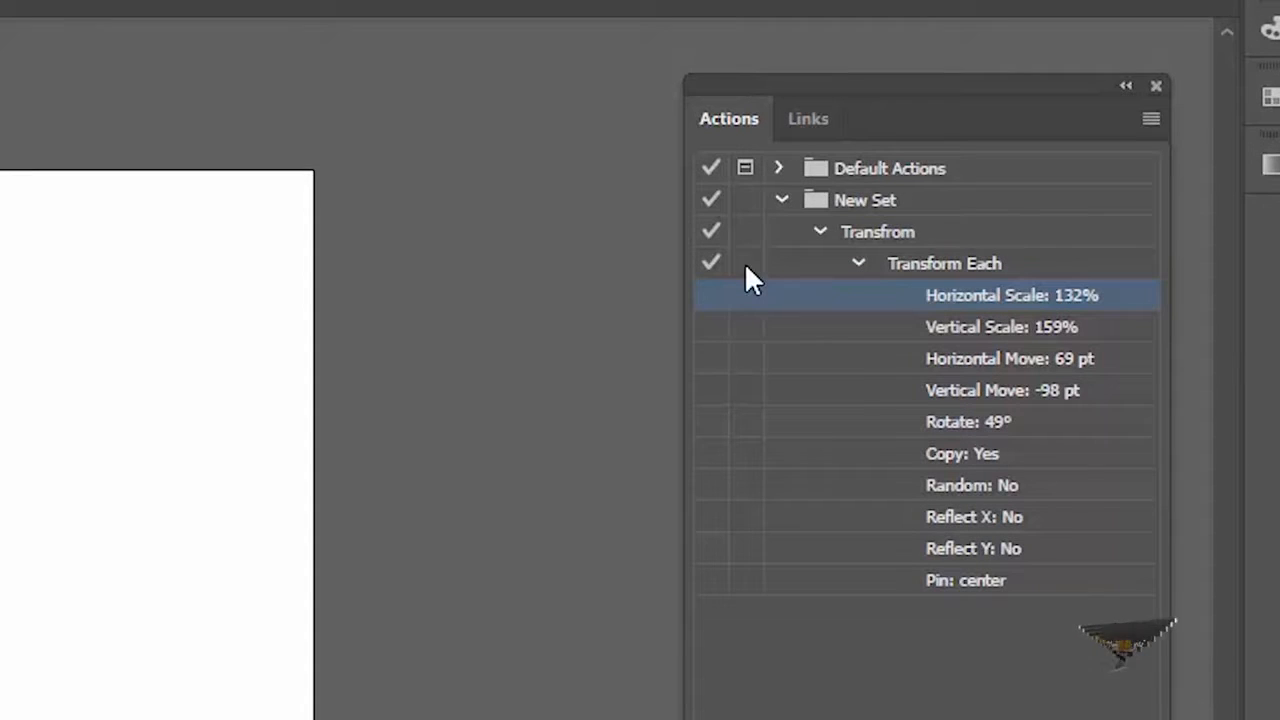
{"action": "left_click", "coordinate": [858, 264]}
{"action": "left_click", "coordinate": [862, 240]}
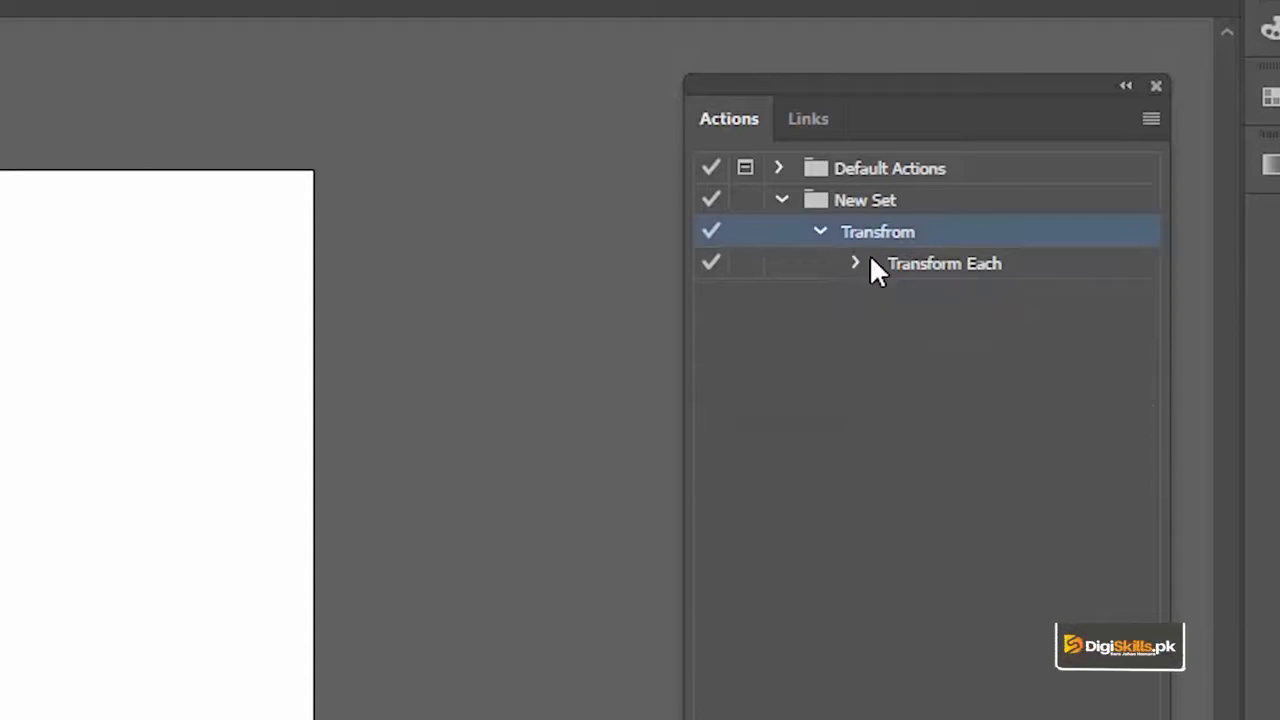
{"action": "left_click", "coordinate": [747, 266]}
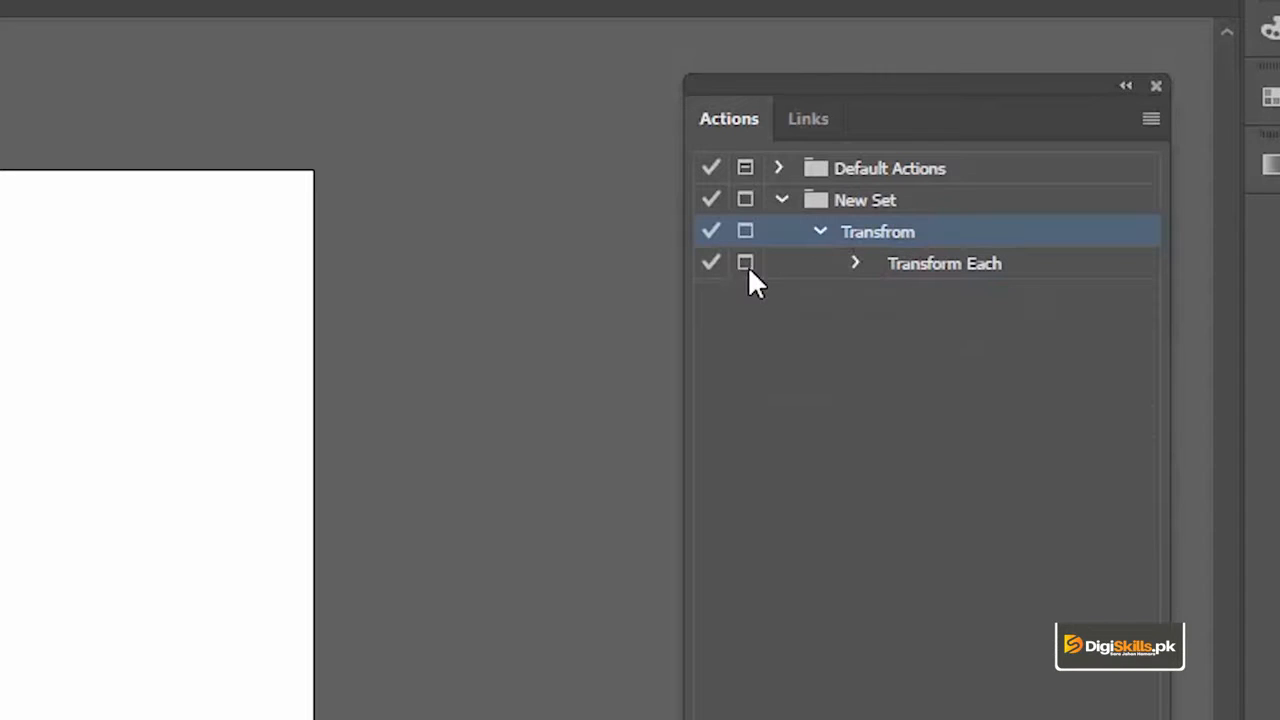
{"action": "left_click", "coordinate": [747, 266]}
{"action": "left_click", "coordinate": [854, 264]}
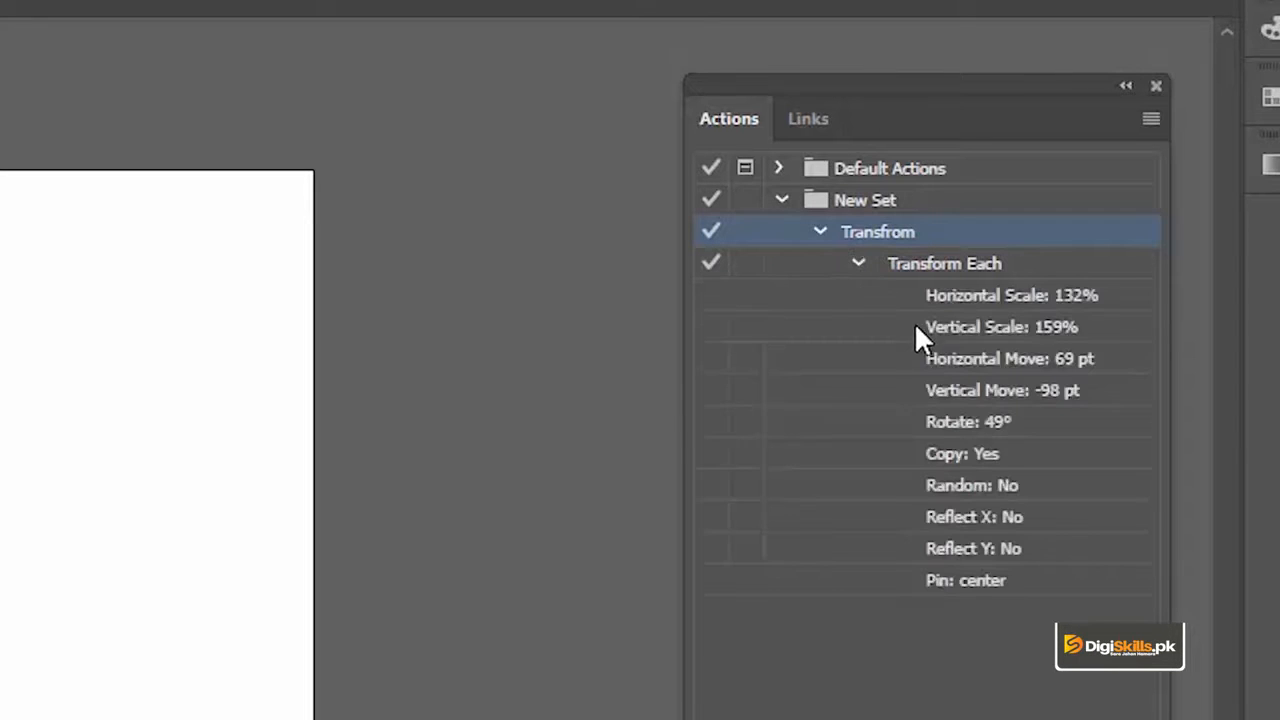
Collapse the recorded Transform Each settings and turn that command's dialog back on in the Transfrom action
{"action": "left_click", "coordinate": [857, 263]}
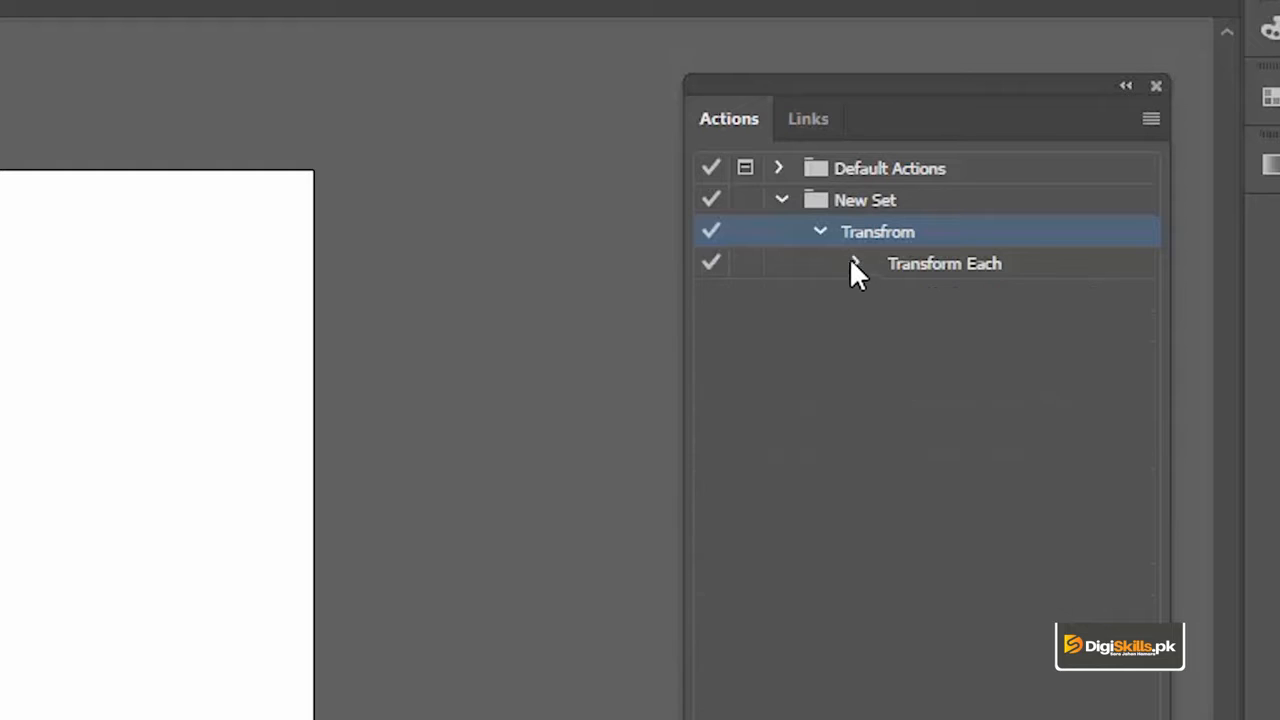
{"action": "left_click", "coordinate": [747, 266]}
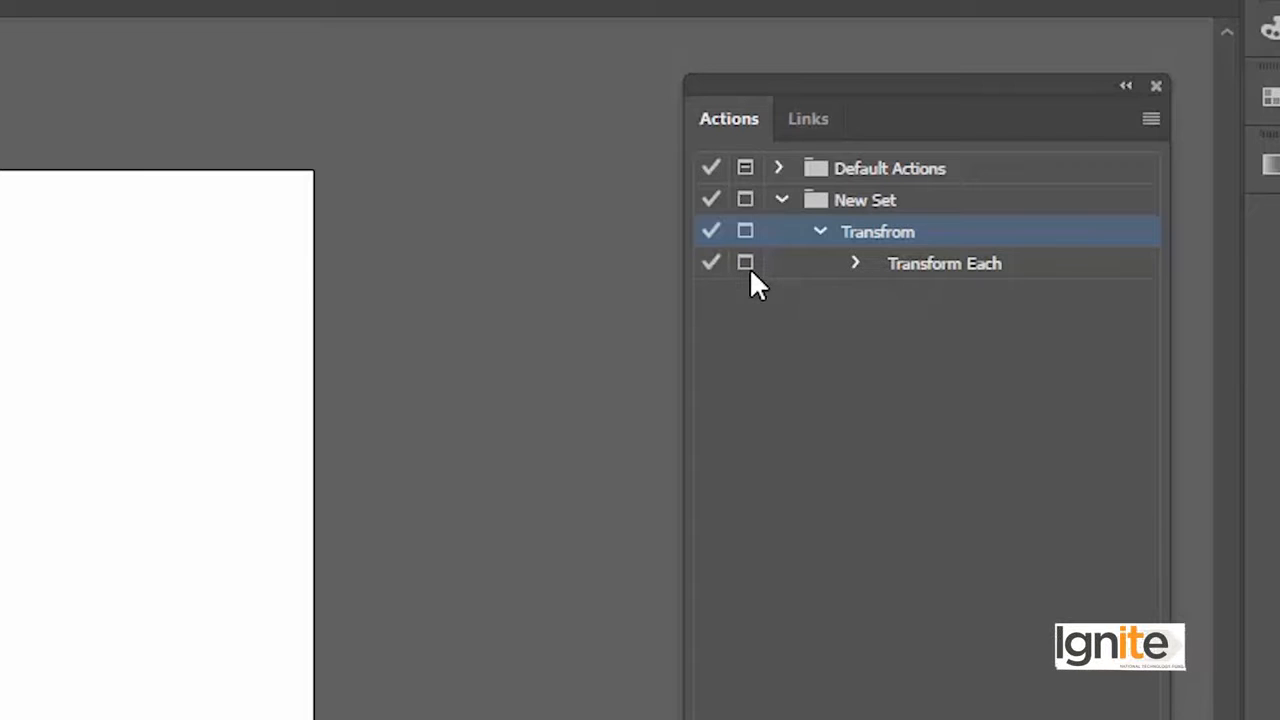
{"action": "left_click", "coordinate": [857, 263]}
{"action": "left_click", "coordinate": [860, 263]}
{"action": "left_click", "coordinate": [905, 268]}
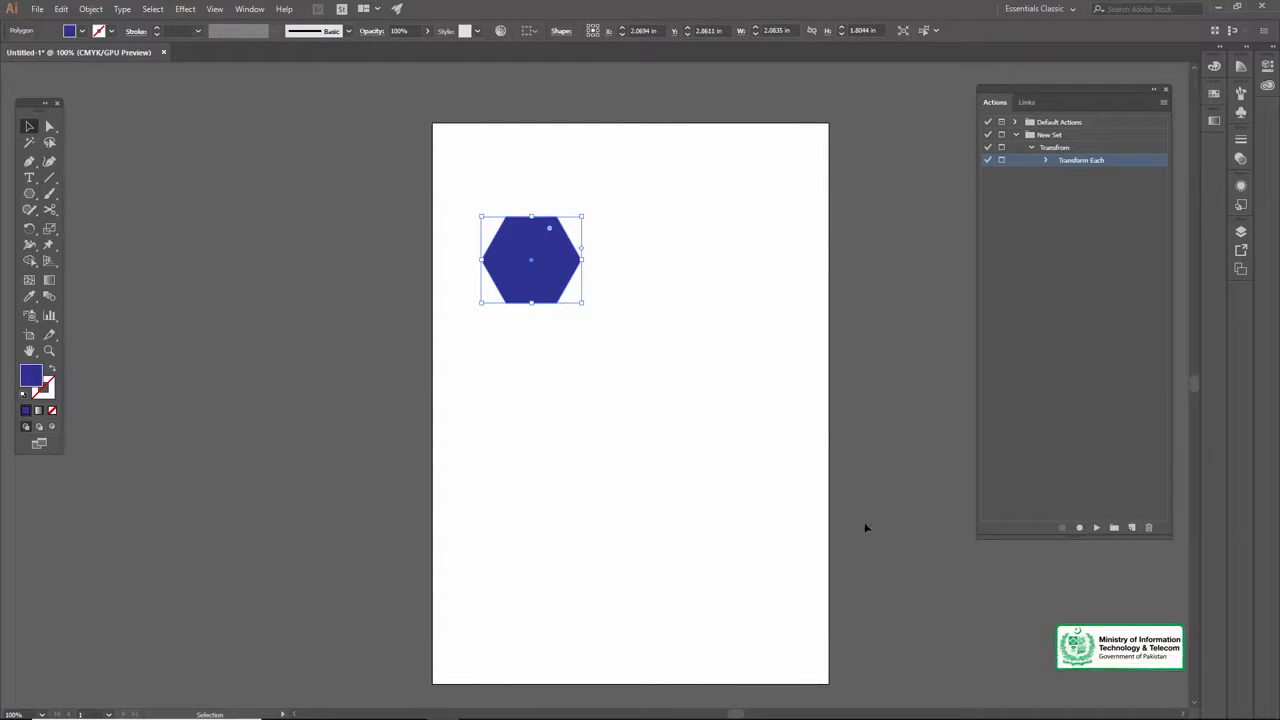
Turn off the Transform Each dialog and play the whole Transfrom action on the selected hexagon
{"action": "left_click", "coordinate": [1003, 163]}
{"action": "left_click", "coordinate": [1030, 150]}
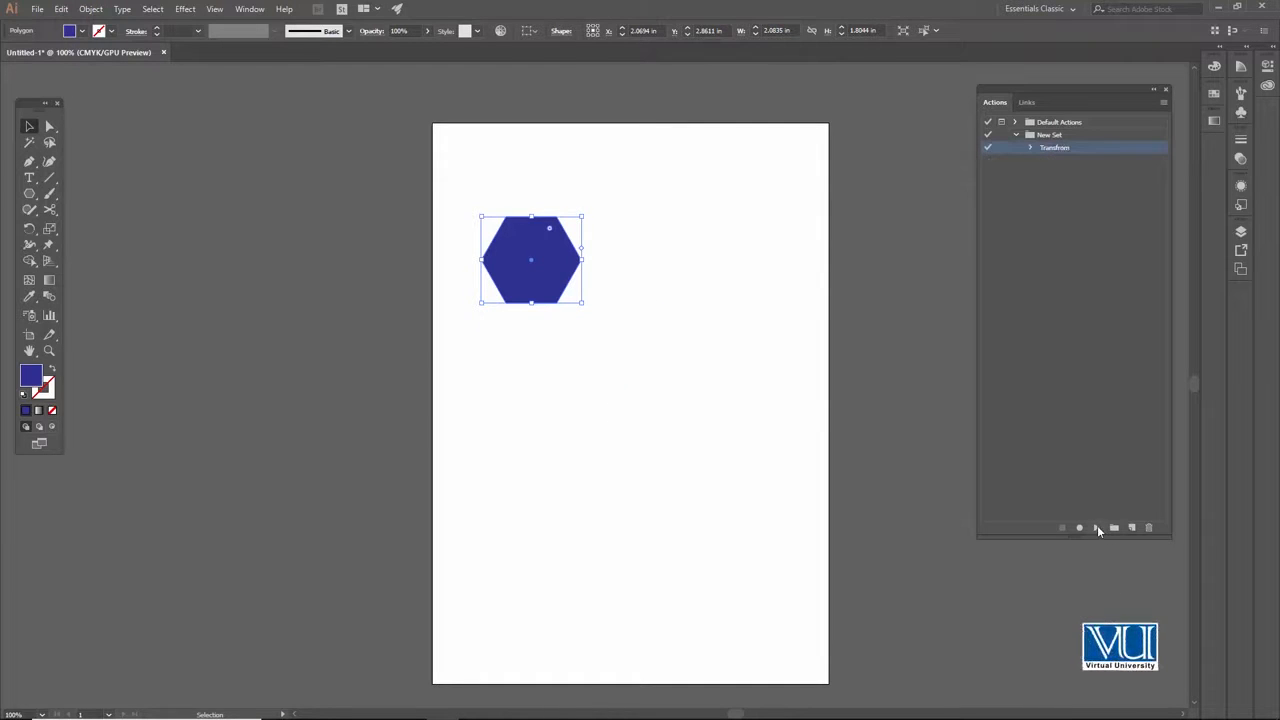
{"action": "left_click", "coordinate": [1097, 529]}
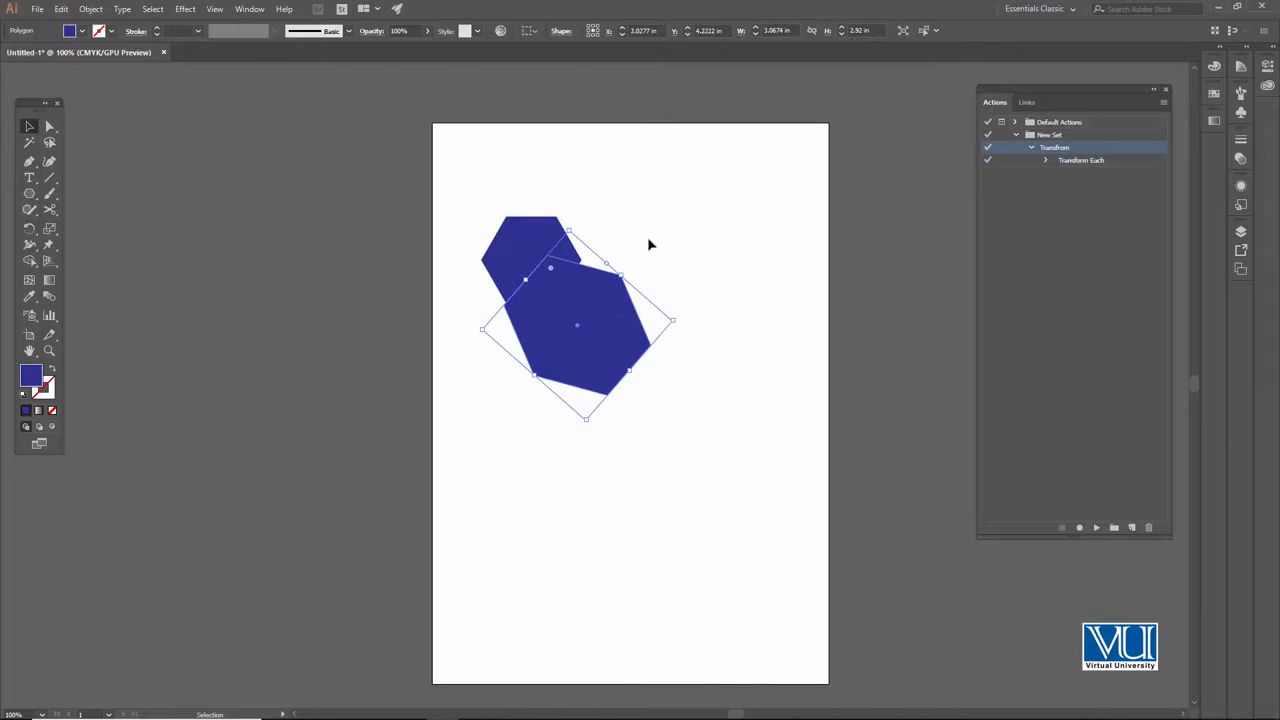
Delete the hexagon and its transformed copy from the artboard
{"action": "left_click", "coordinate": [616, 225]}
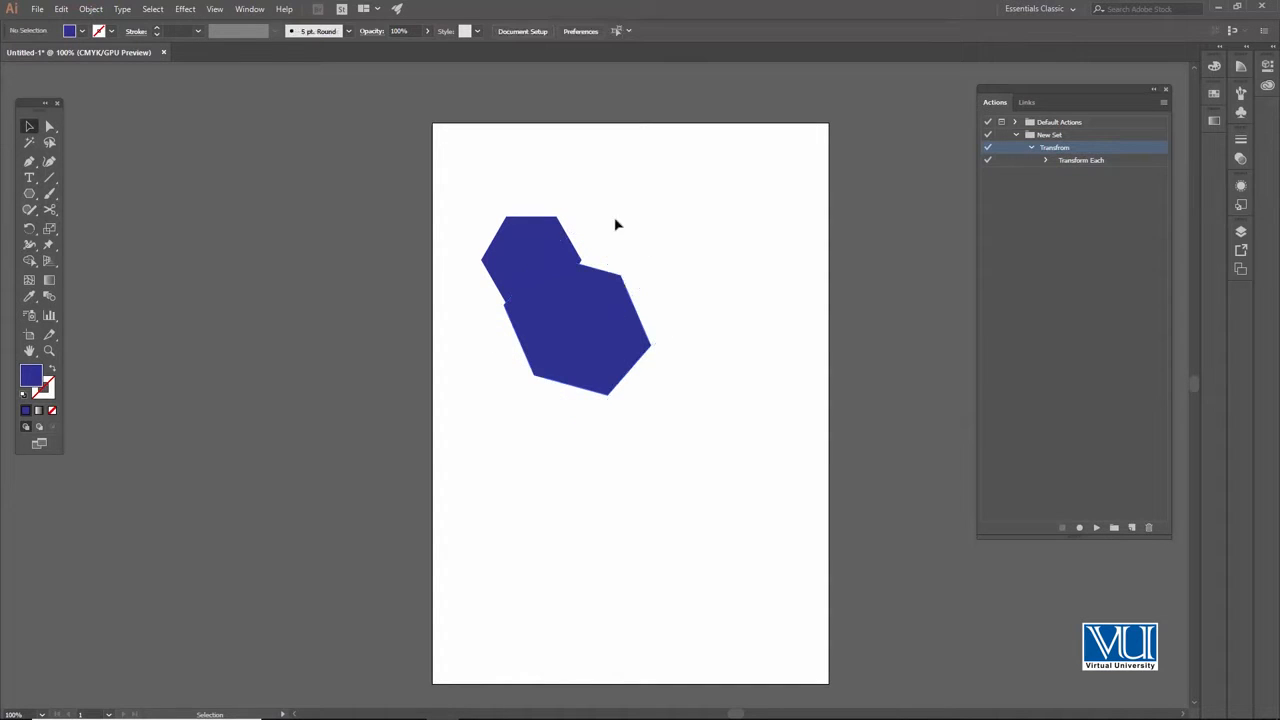
{"action": "left_click_drag", "start_coordinate": [697, 456], "coordinate": [697, 456]}
{"action": "key", "text": "Delete"}
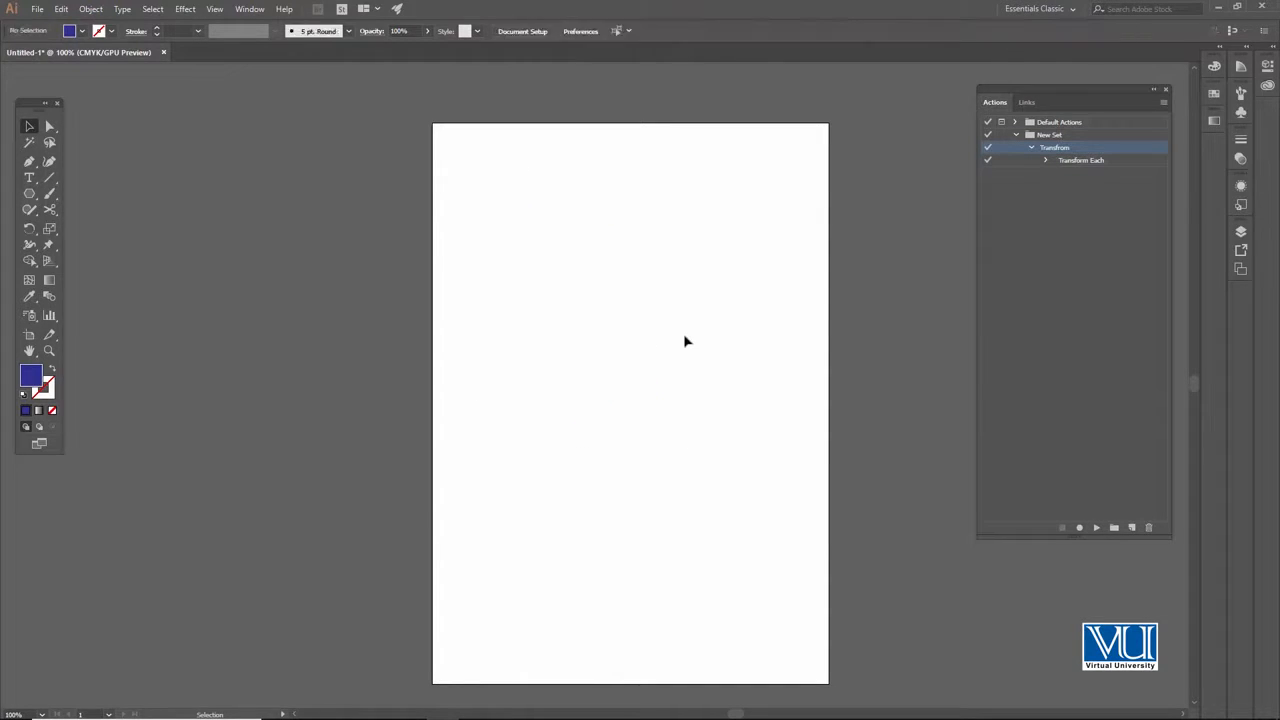
Try the Step By Step and Pause For performance settings in the action Playback Options, and cancel the dialog
{"action": "left_click", "coordinate": [1163, 102]}
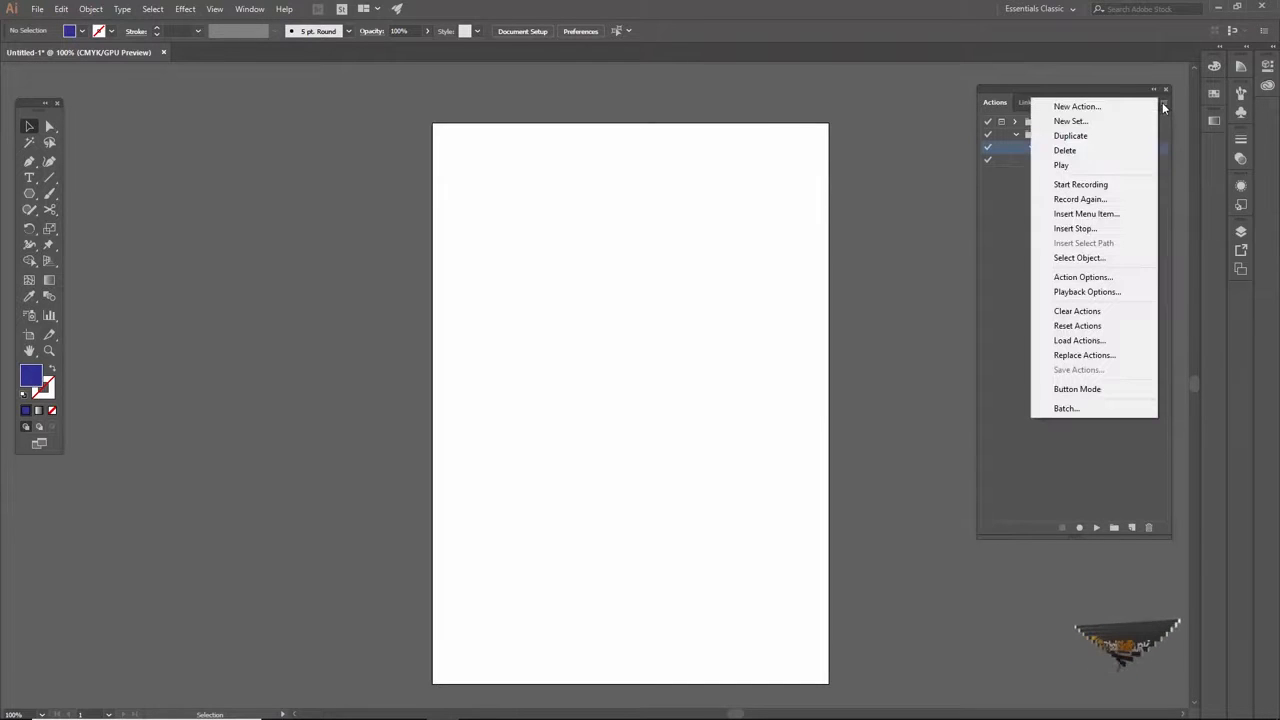
{"action": "left_click", "coordinate": [1103, 293]}
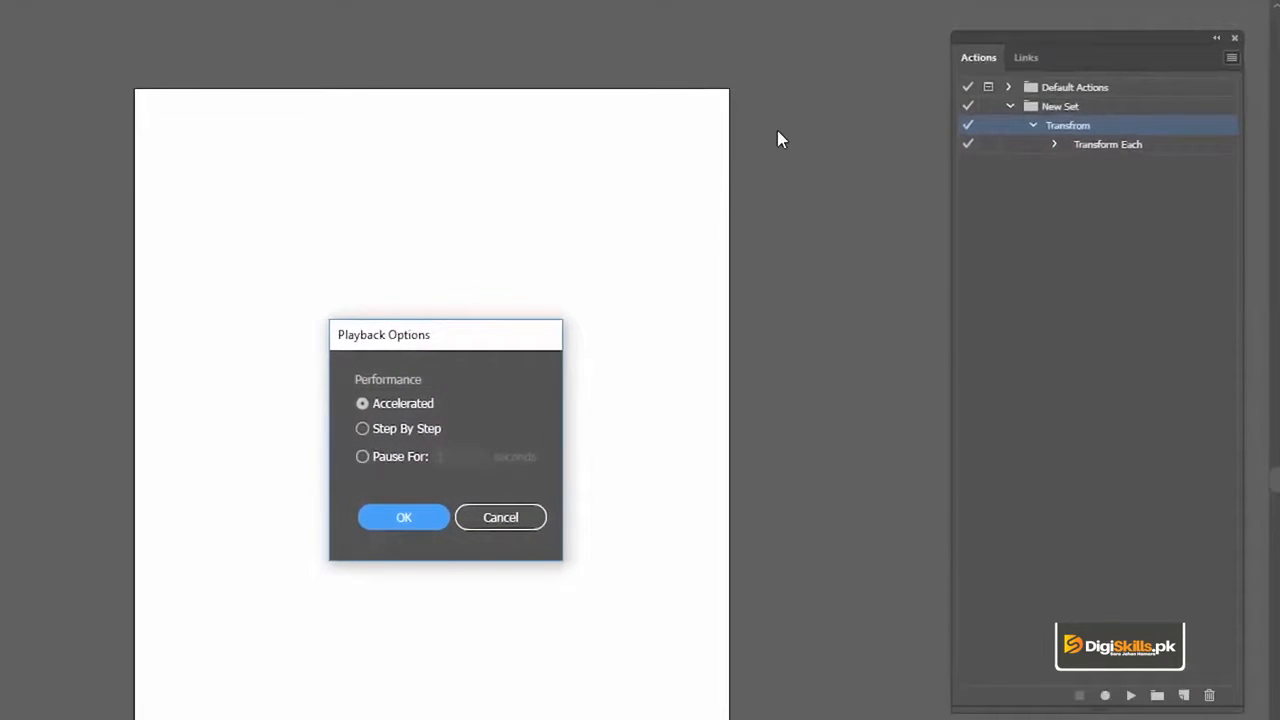
{"action": "left_click_drag", "start_coordinate": [378, 343], "coordinate": [742, 97]}
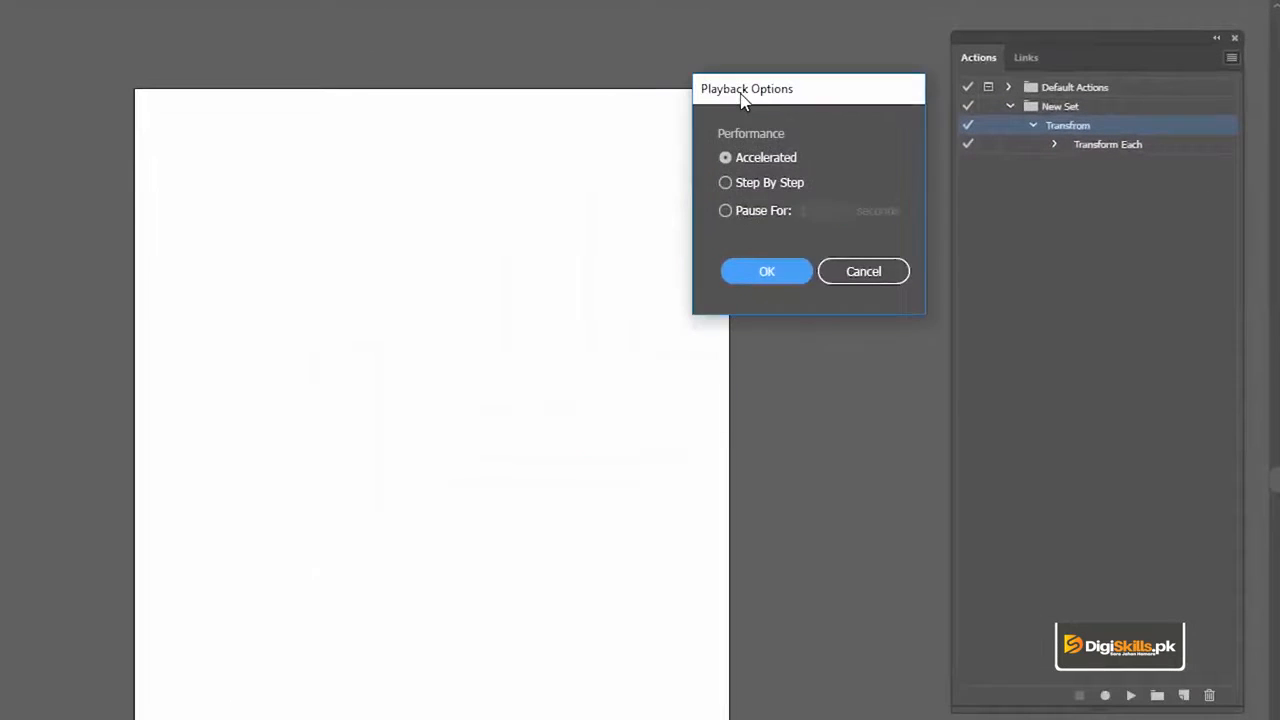
{"action": "left_click", "coordinate": [726, 183]}
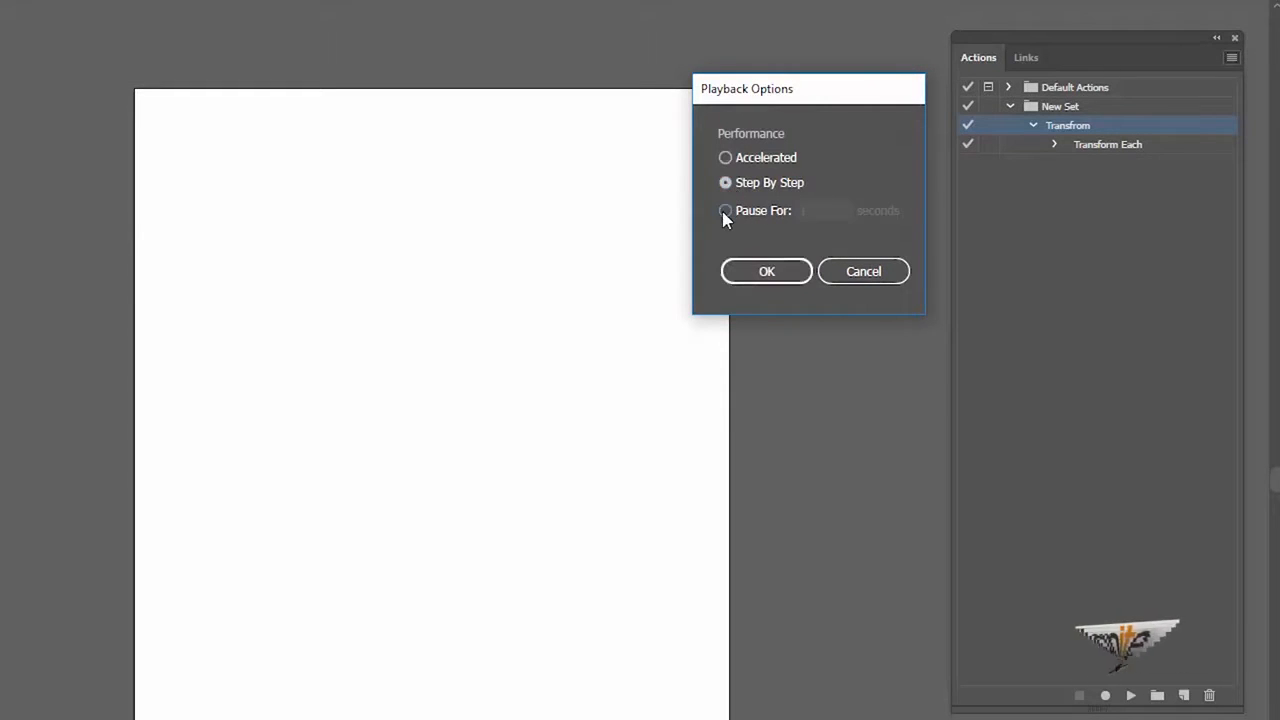
{"action": "left_click", "coordinate": [725, 211]}
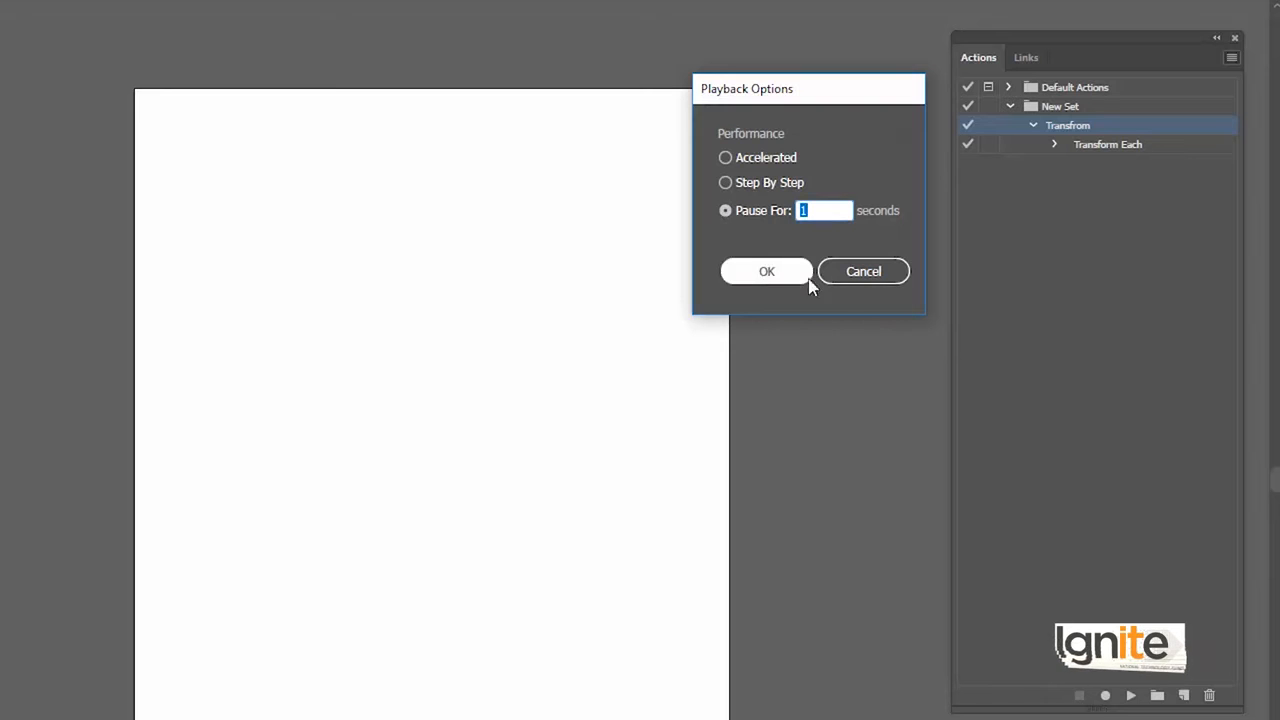
{"action": "left_click", "coordinate": [855, 278]}
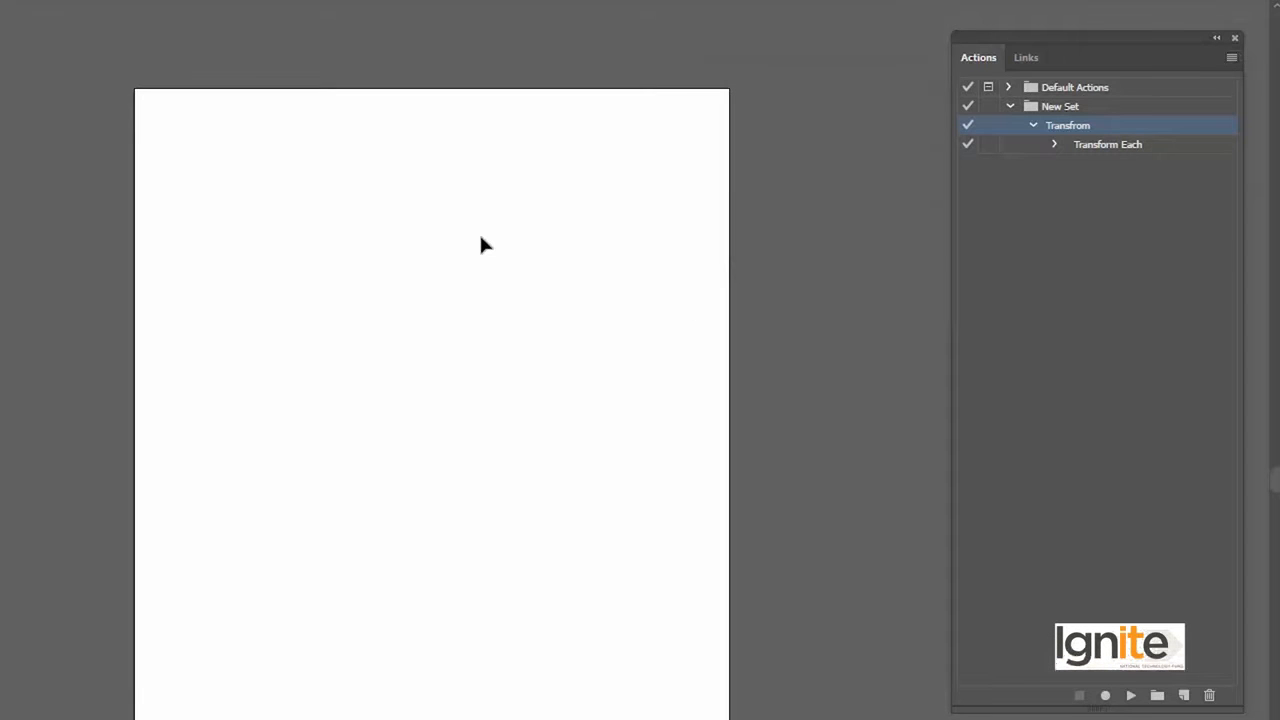